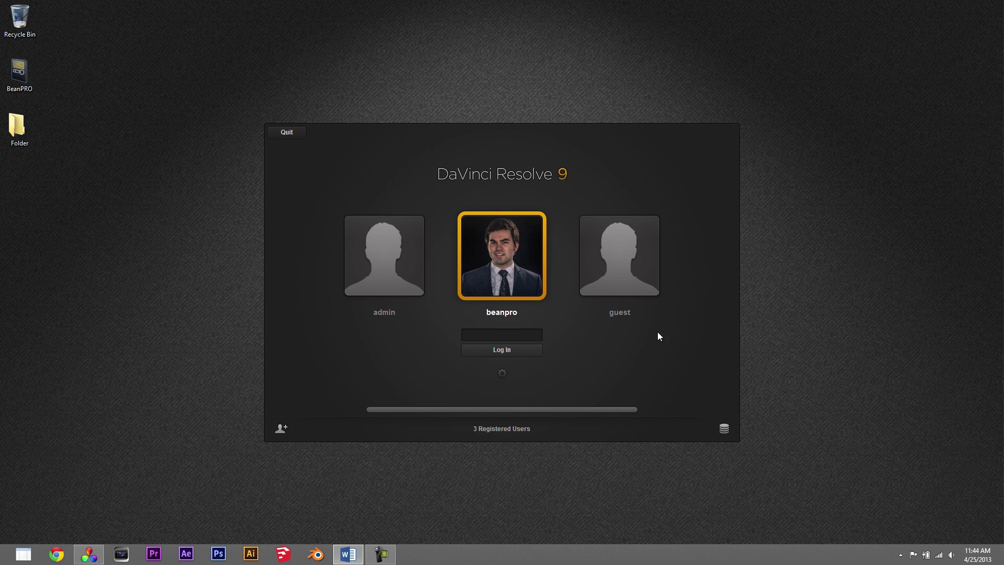
- In the Database Manager, try a new DISK database with a host folder, then cancel it
left_click(724, 430)
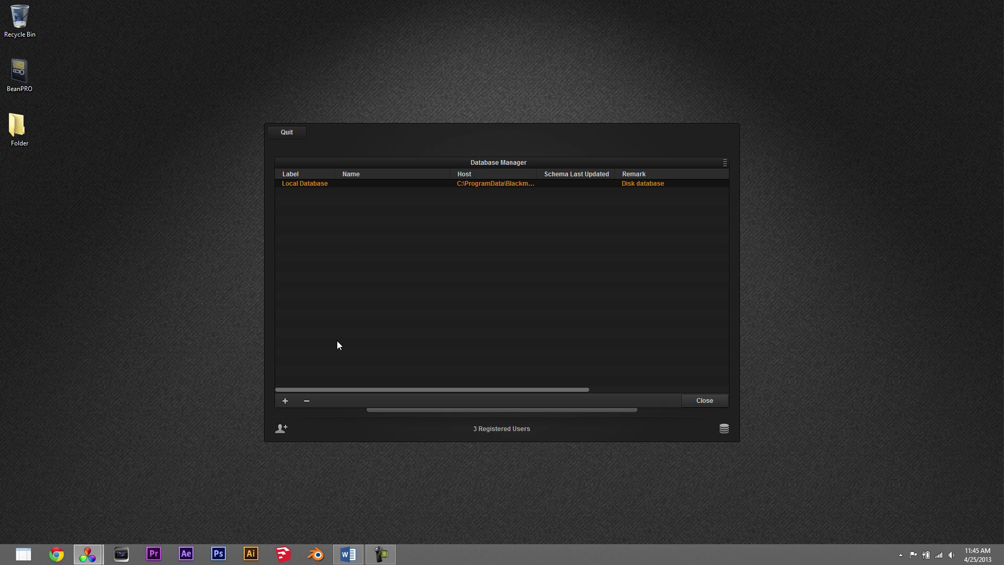
left_click(286, 400)
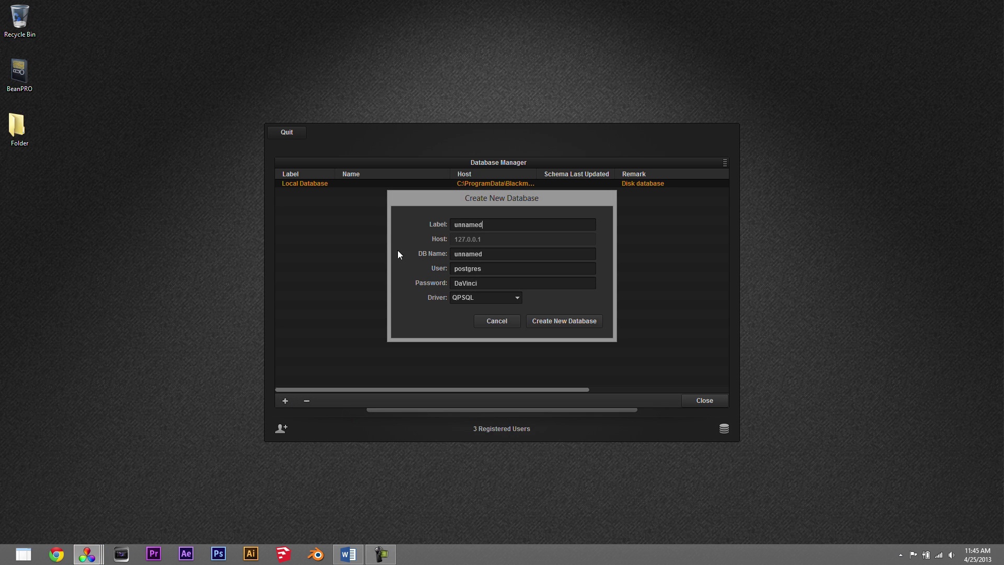
left_click(516, 298)
left_click(477, 317)
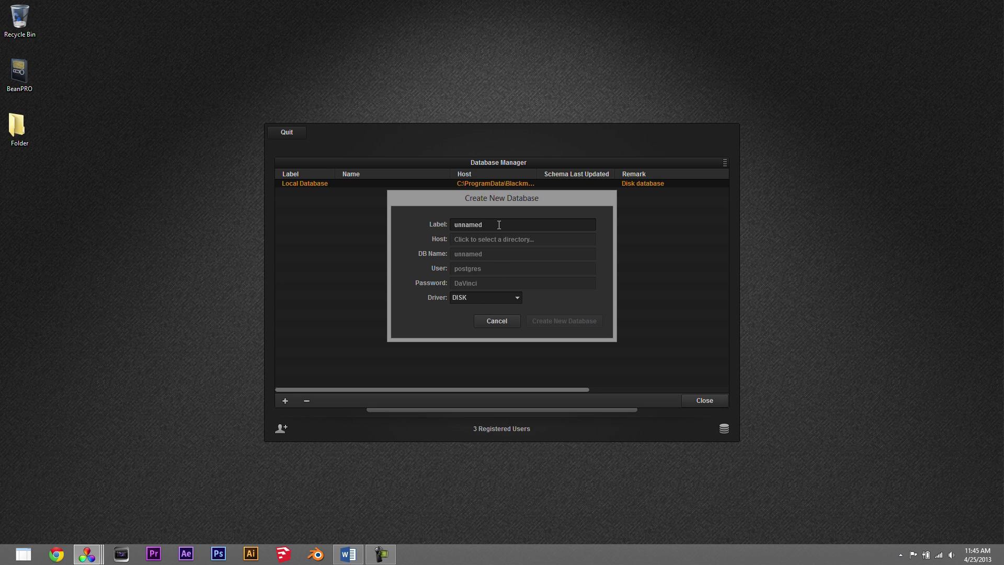
left_click(510, 239)
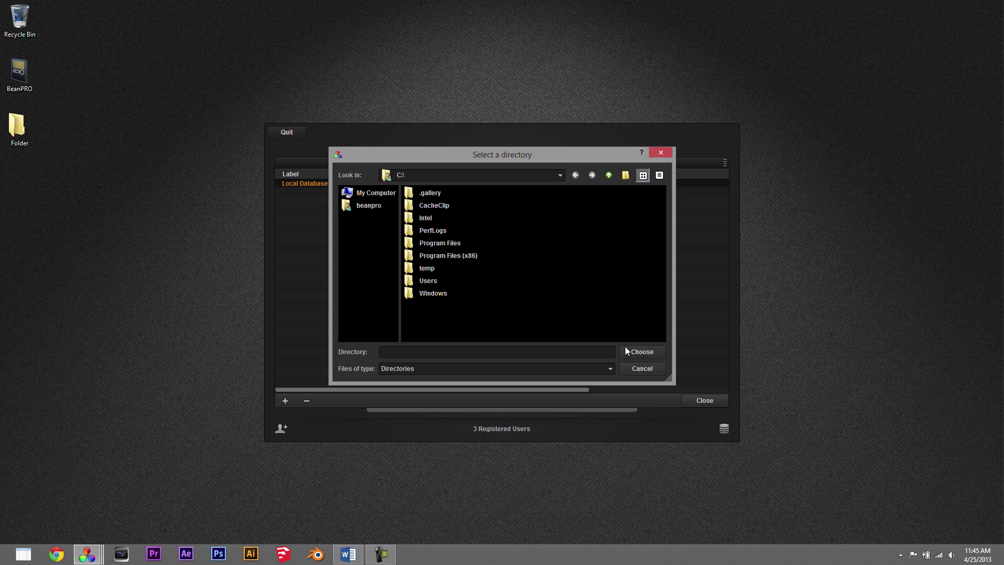
left_click(632, 368)
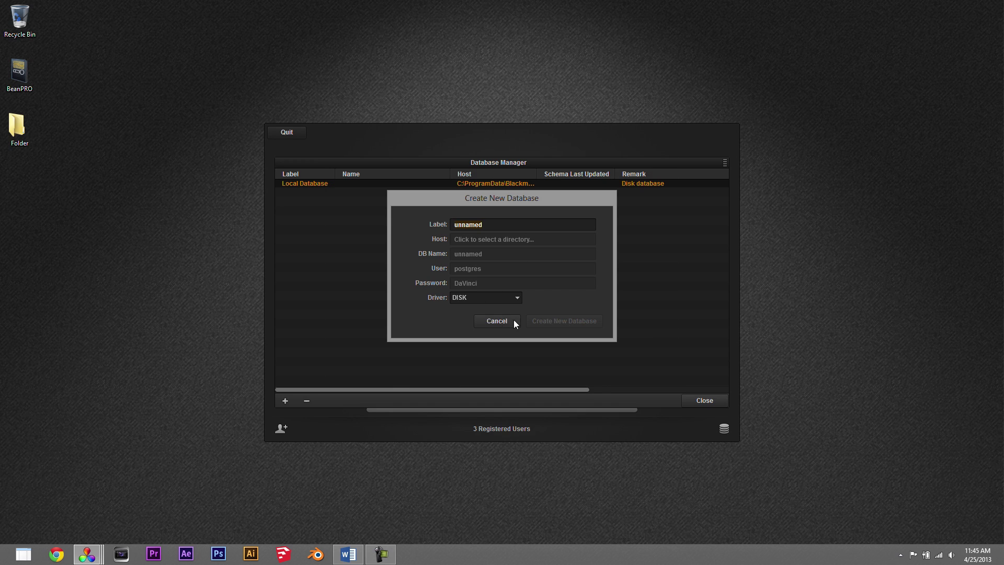
left_click(500, 321)
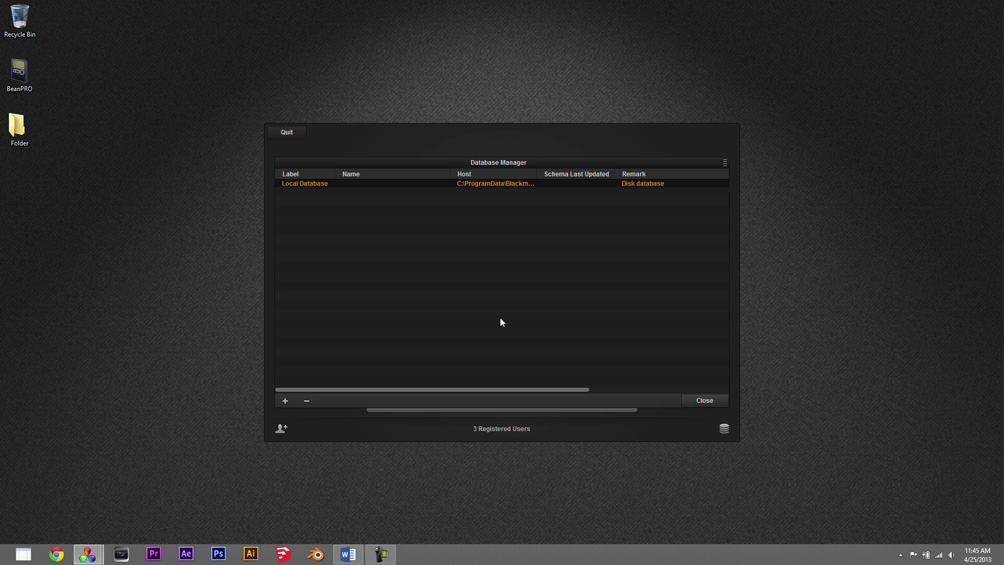
- Log in with the account password and open the Default Project
left_click(725, 401)
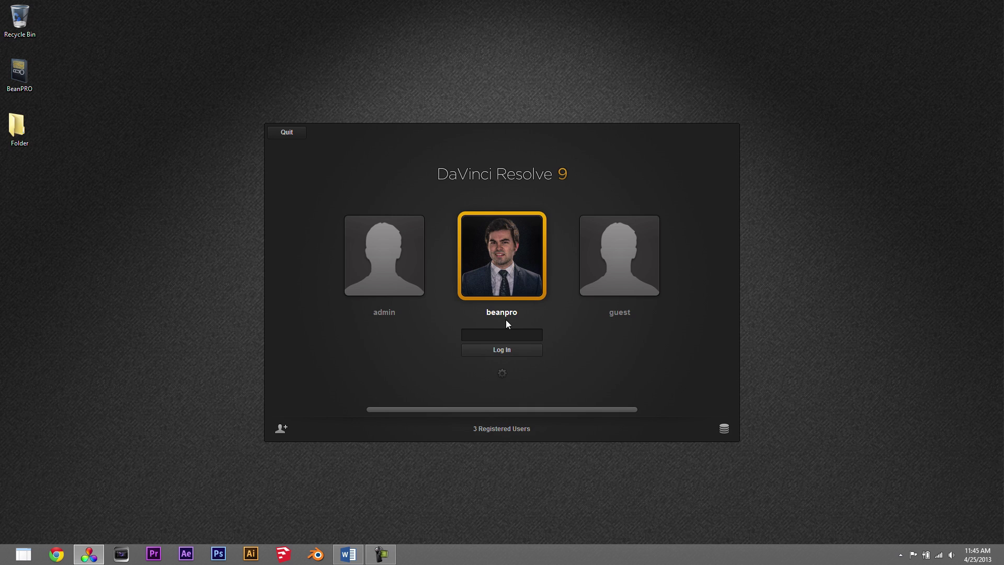
type("********")
left_click(510, 348)
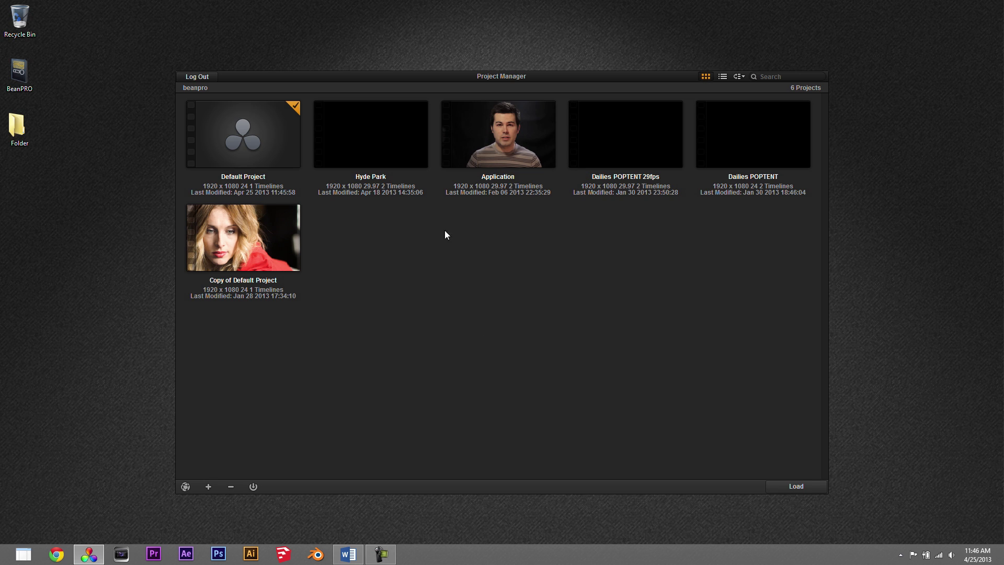
double_click(253, 136)
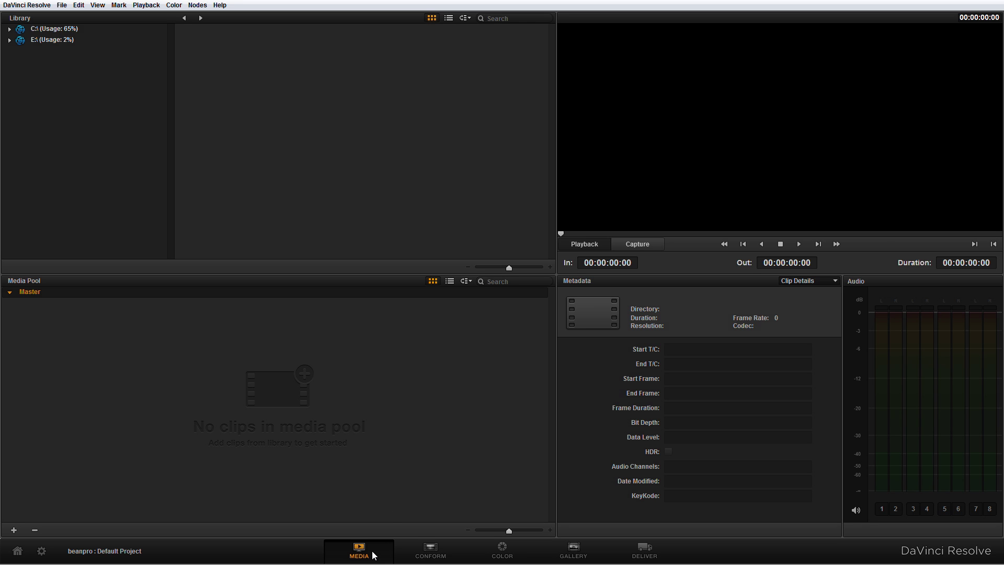
- Visit the Conform, Color, Gallery and Deliver pages, then return to the Media page
left_click(414, 553)
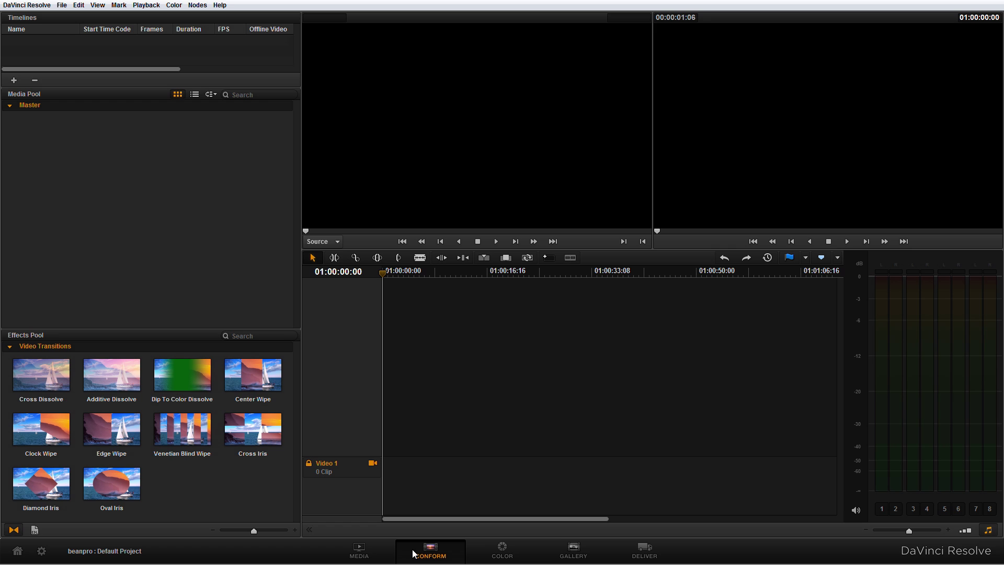
left_click(490, 552)
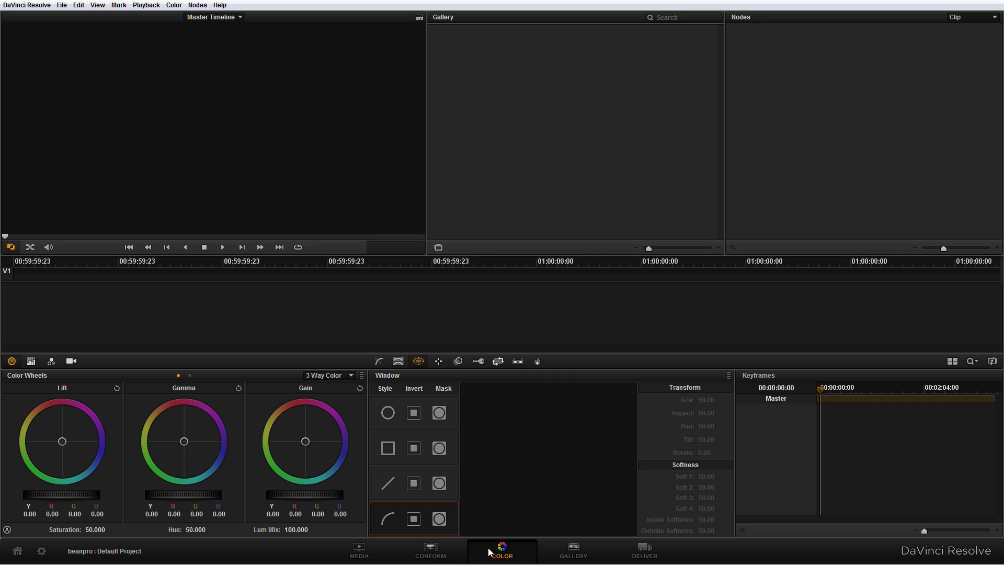
left_click(573, 552)
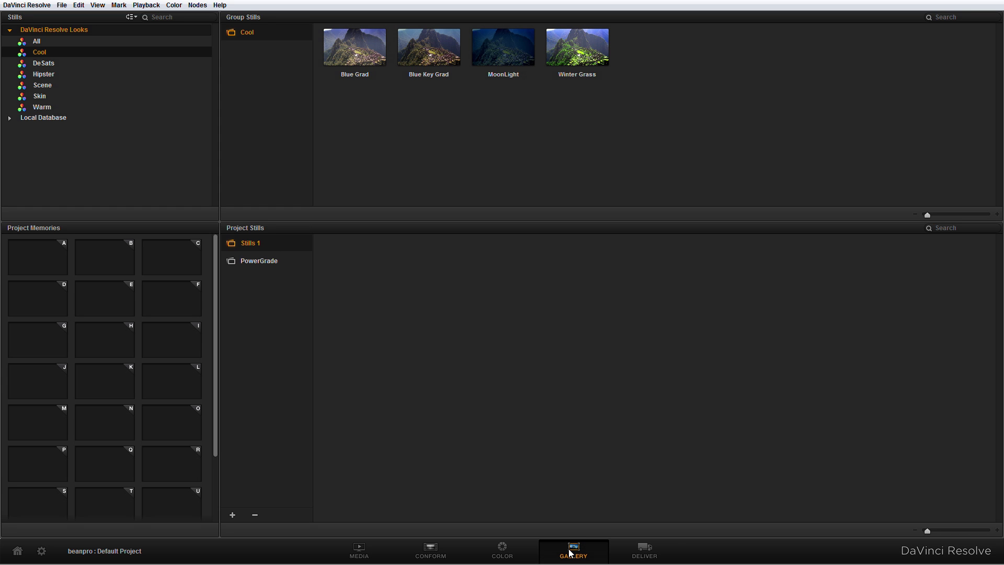
left_click(629, 552)
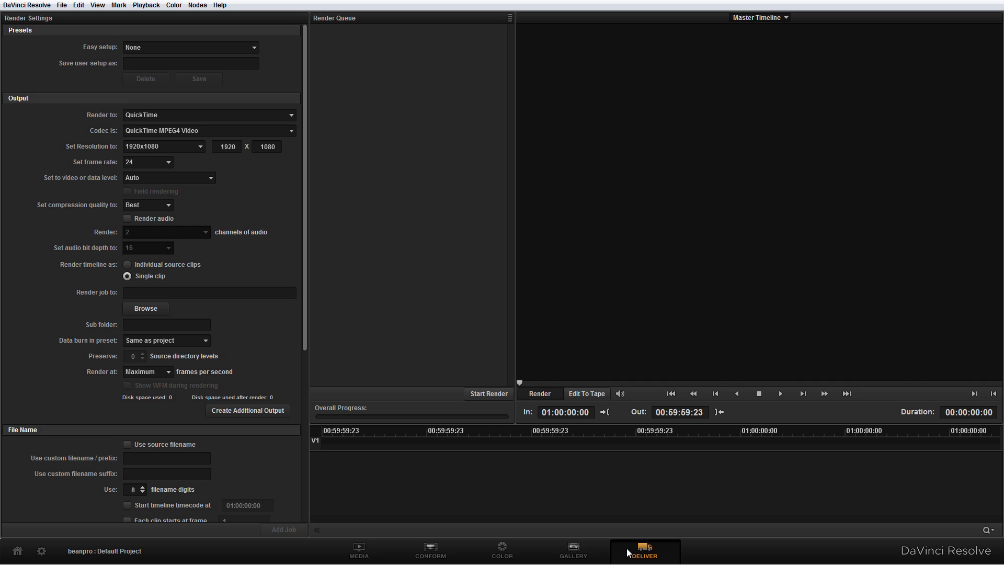
left_click(377, 556)
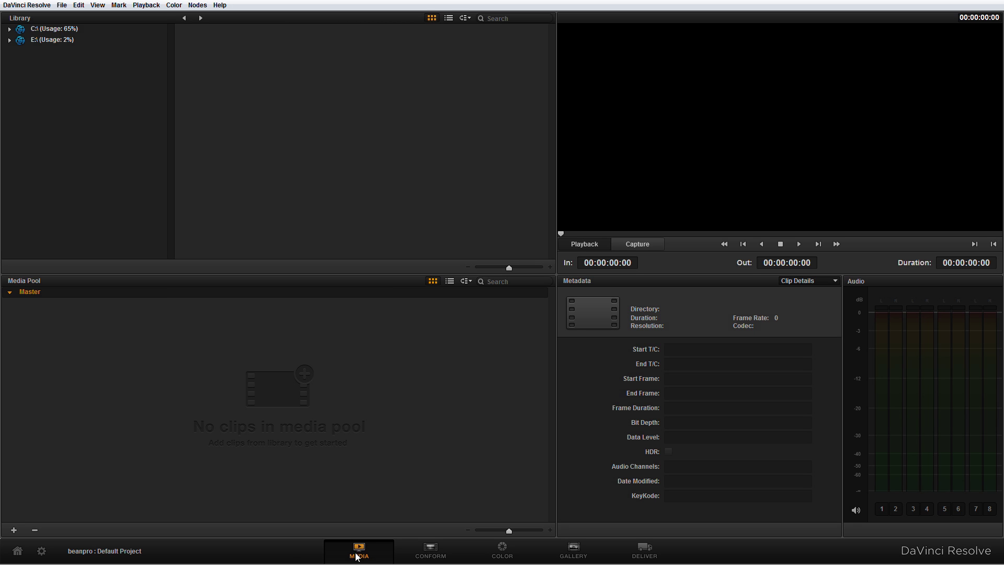
- Browse the library to Hyde Park's '7) Raw Footage' folder to list its MOV clips
left_click(10, 29)
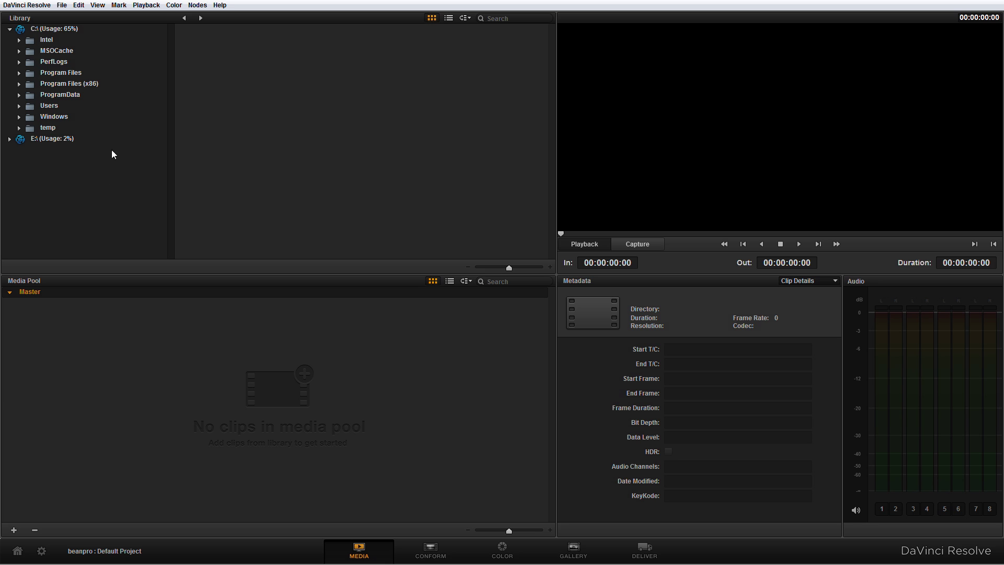
left_click(24, 73)
scroll(51, 107, "down", 3)
left_click(21, 174)
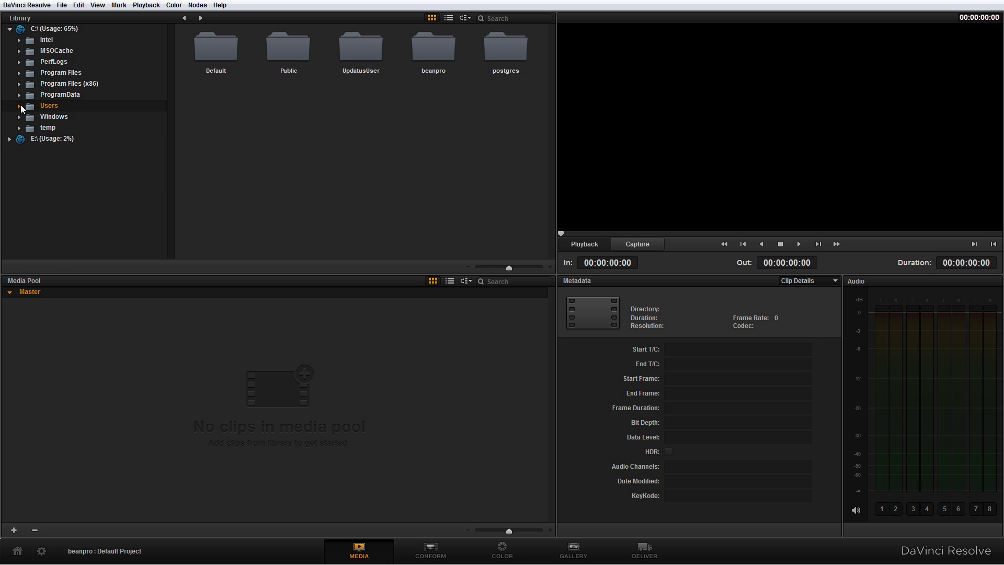
left_click(118, 165)
double_click(306, 98)
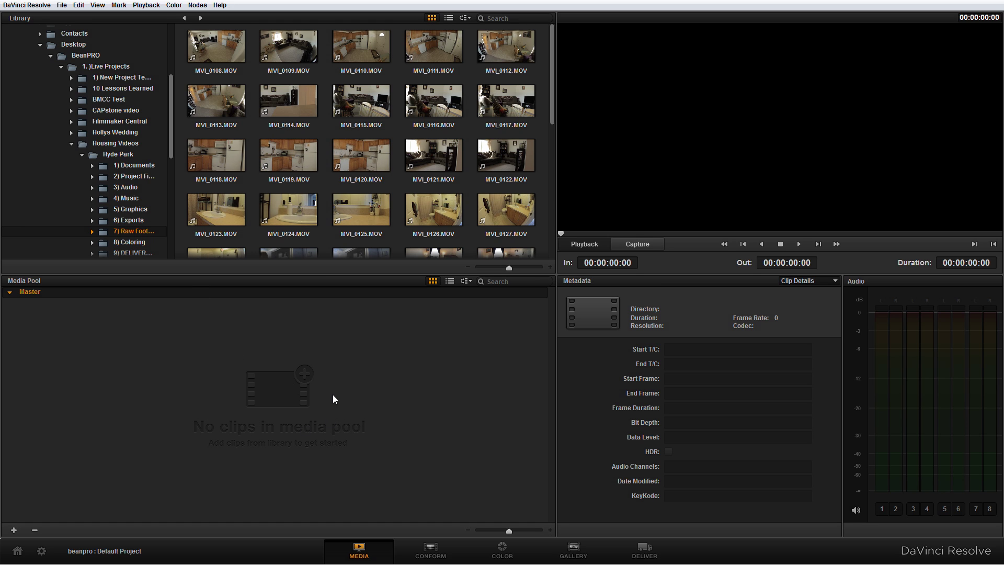
left_click(41, 552)
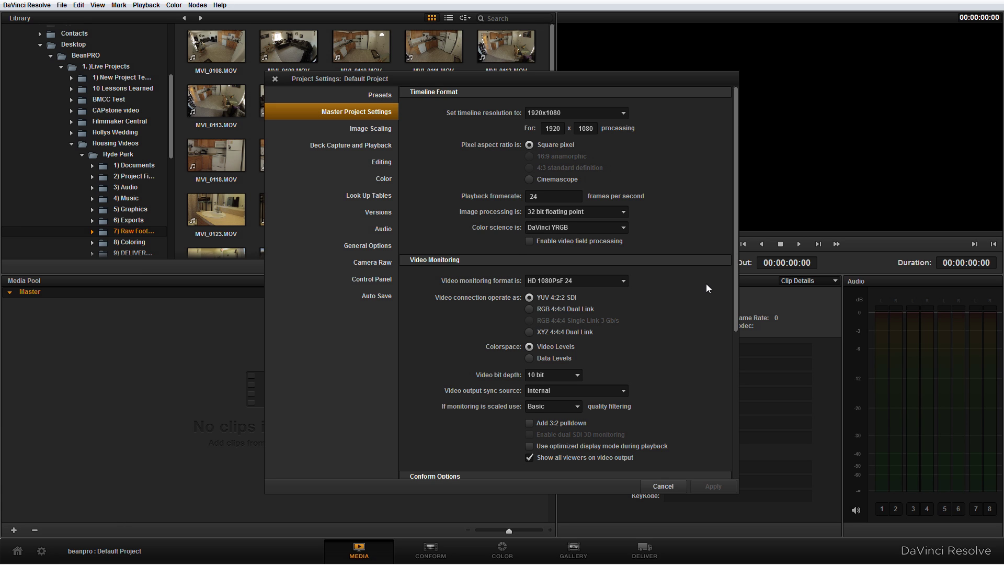
- Set the timecode rate to 29.97 fps, enable mixed framerate handling, and apply the settings
scroll(706, 284, "down", 2)
scroll(706, 284, "down", 2)
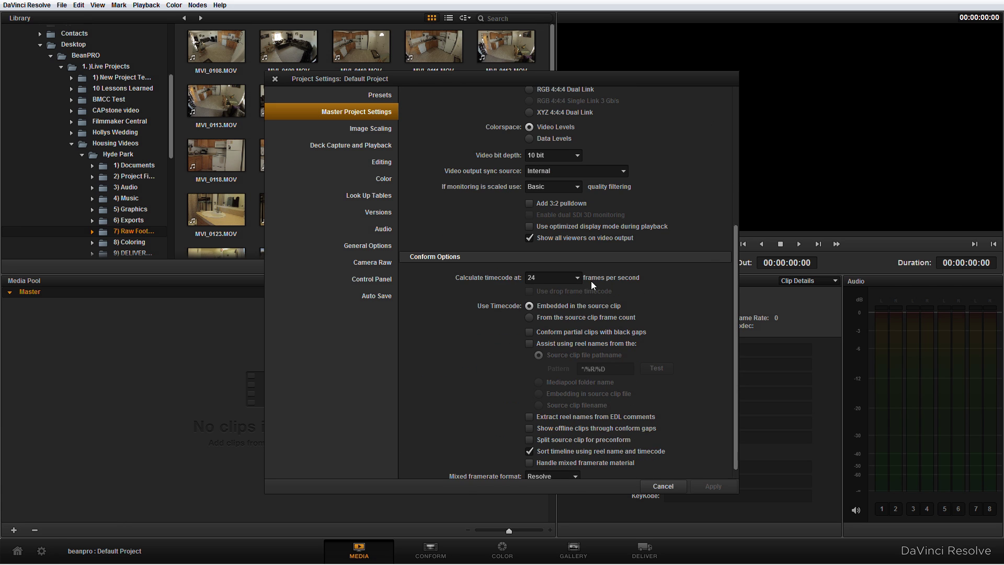
left_click(578, 278)
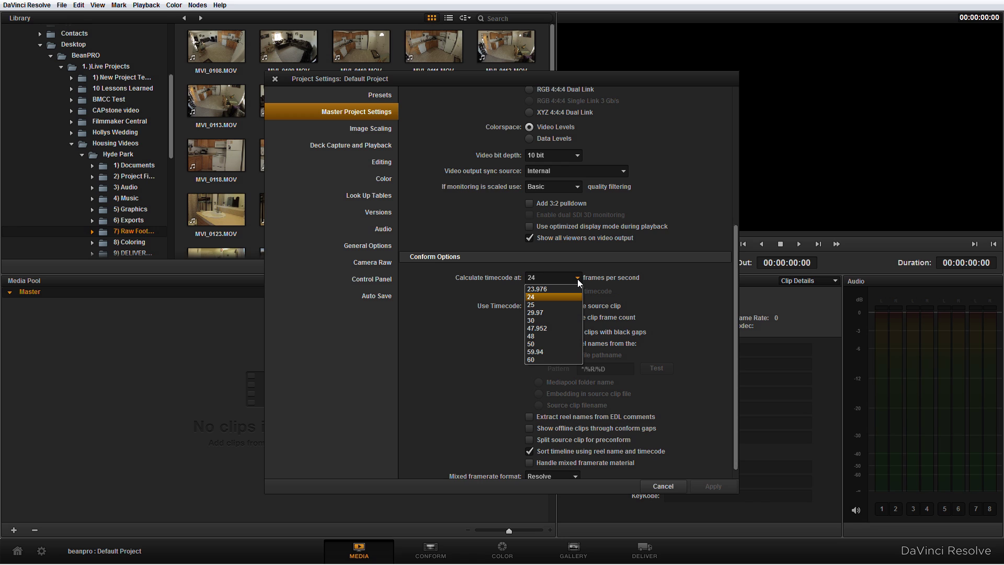
left_click(551, 313)
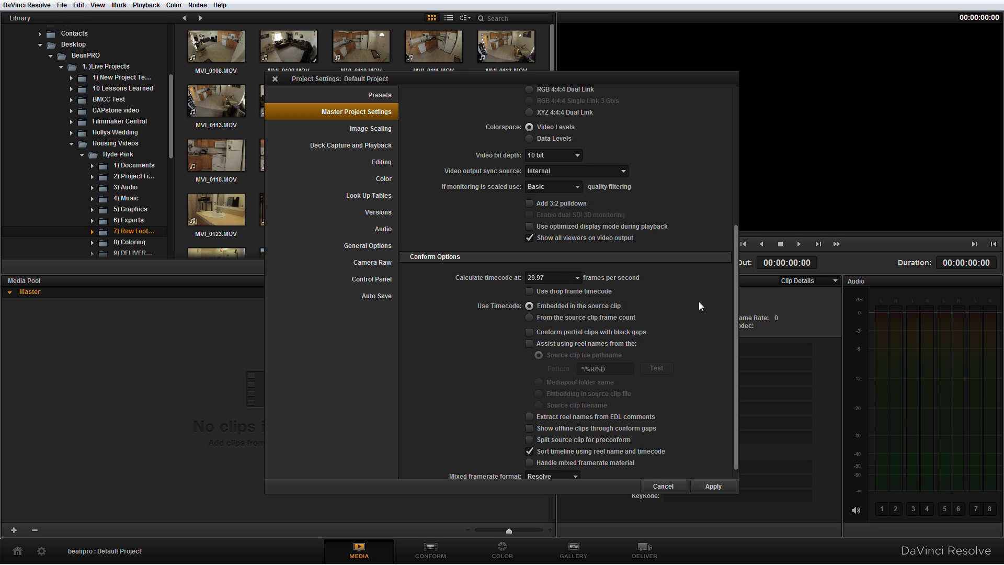
scroll(701, 306, "down", 1)
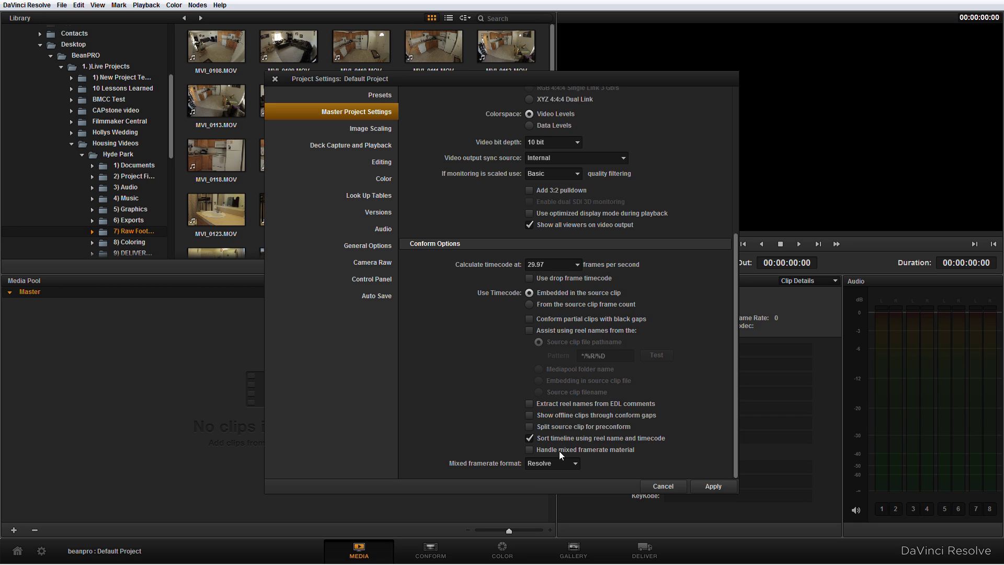
left_click(530, 451)
left_click(713, 486)
left_click(275, 79)
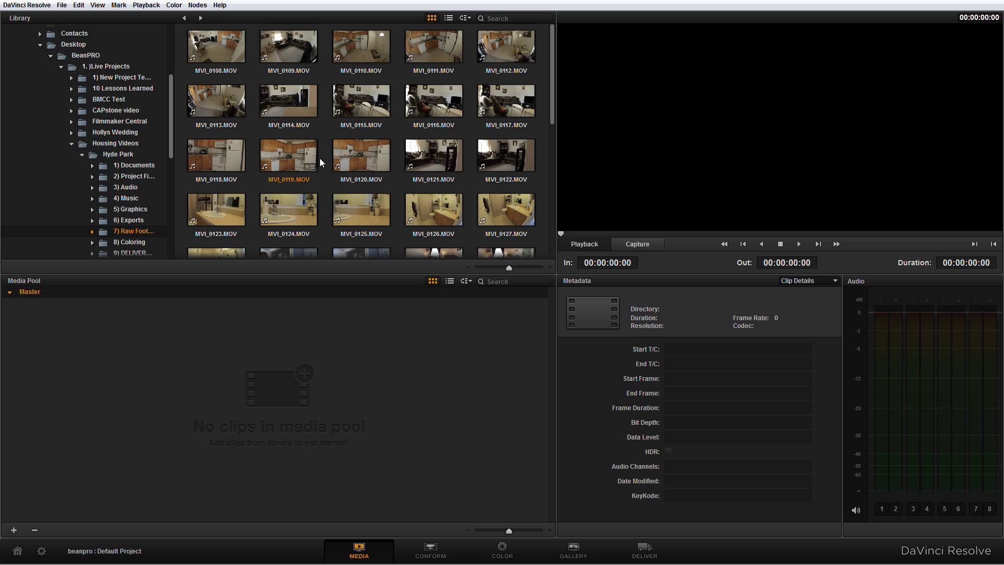
- Preview the MVI_0109.MOV clip from the raw footage library
left_click(290, 55)
- Add MVI_0109, MVI_0110, MVI_0114, MVI_0120 and a fifth clip to the media pool, then view the Conform timeline
left_click_drag(294, 45, 194, 334)
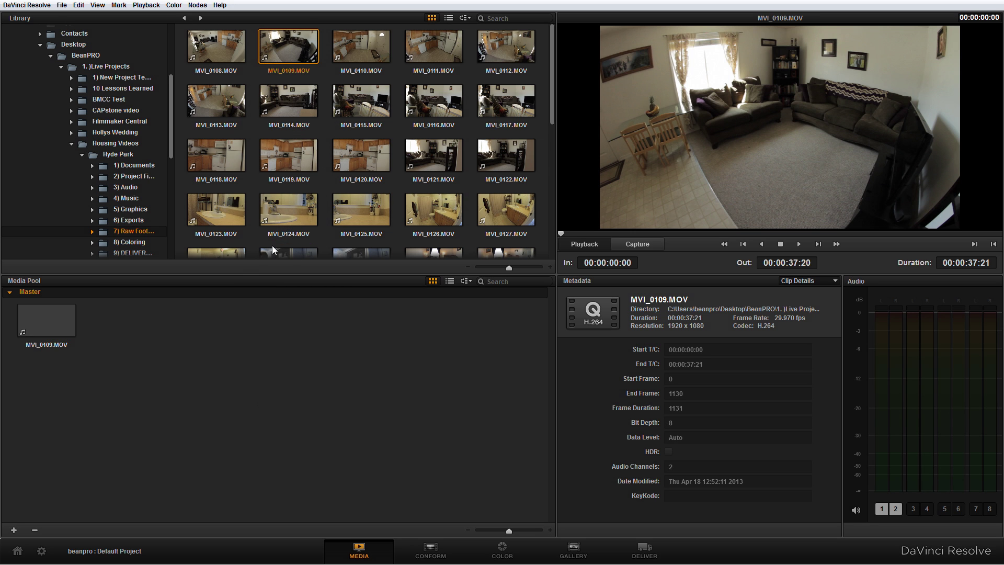
left_click_drag(360, 47, 122, 322)
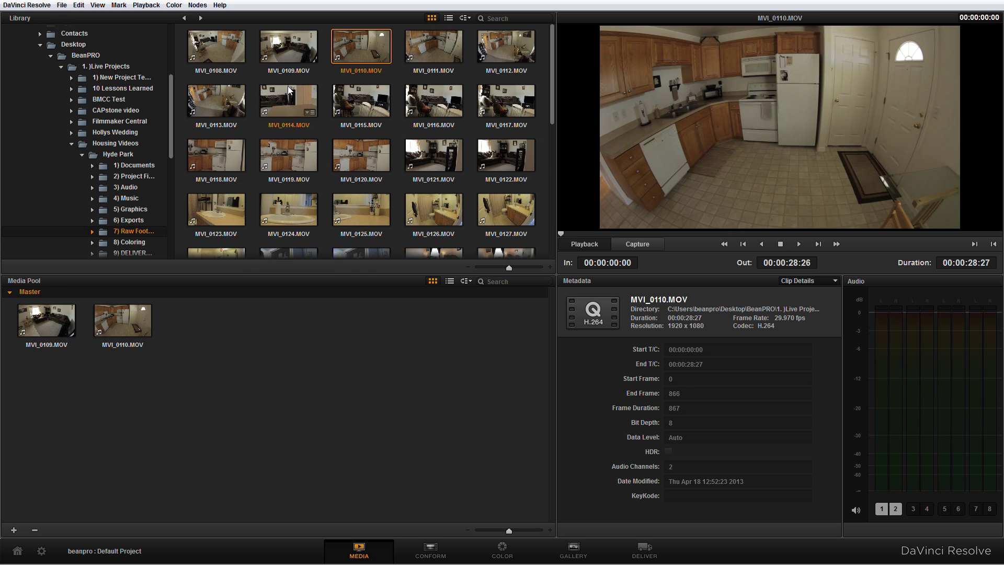
left_click_drag(288, 86, 224, 363)
left_click_drag(361, 154, 273, 366)
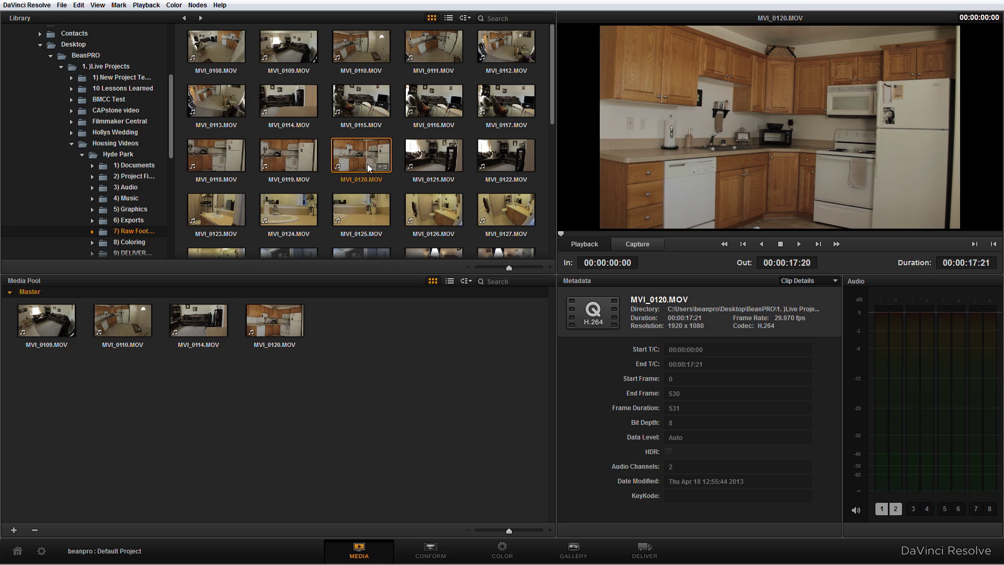
scroll(367, 163, "down", 1)
scroll(367, 163, "down", 1)
left_click_drag(433, 160, 382, 325)
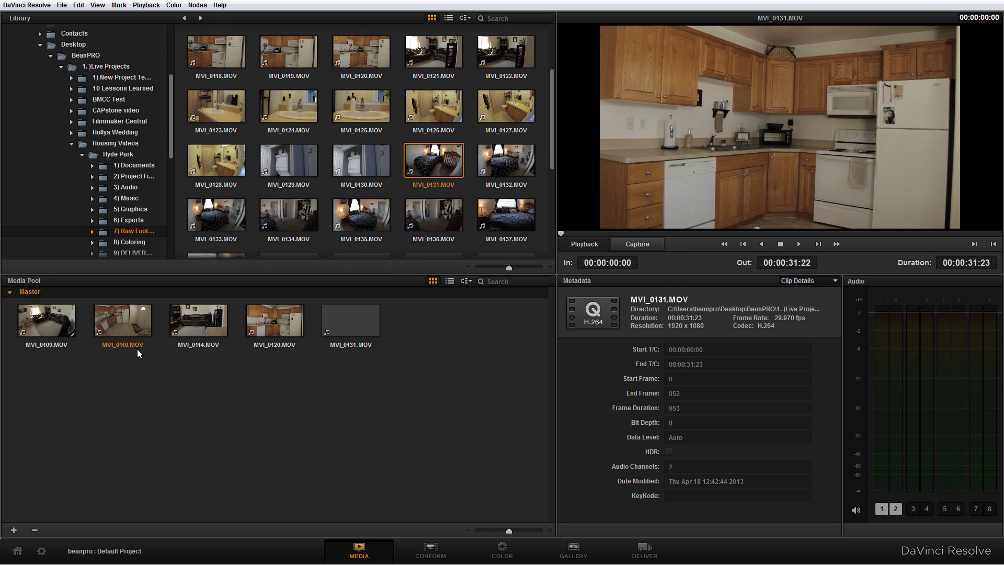
left_click(431, 548)
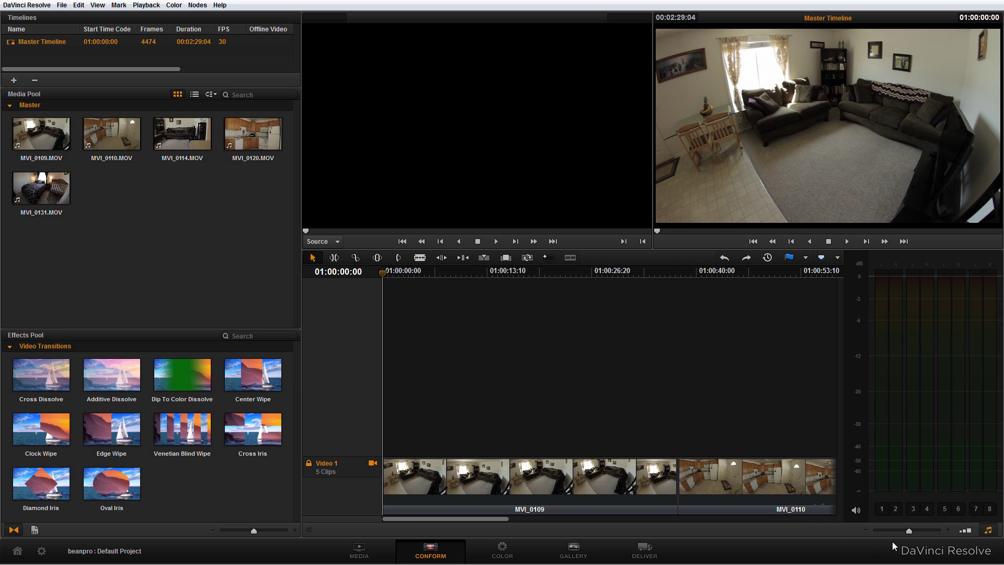
- Create a new timeline named 'Sequence House' with the five clips
mouse_move(911, 533)
left_mouse_down()
mouse_move(928, 530)
mouse_move(864, 530)
mouse_move(902, 529)
left_mouse_up()
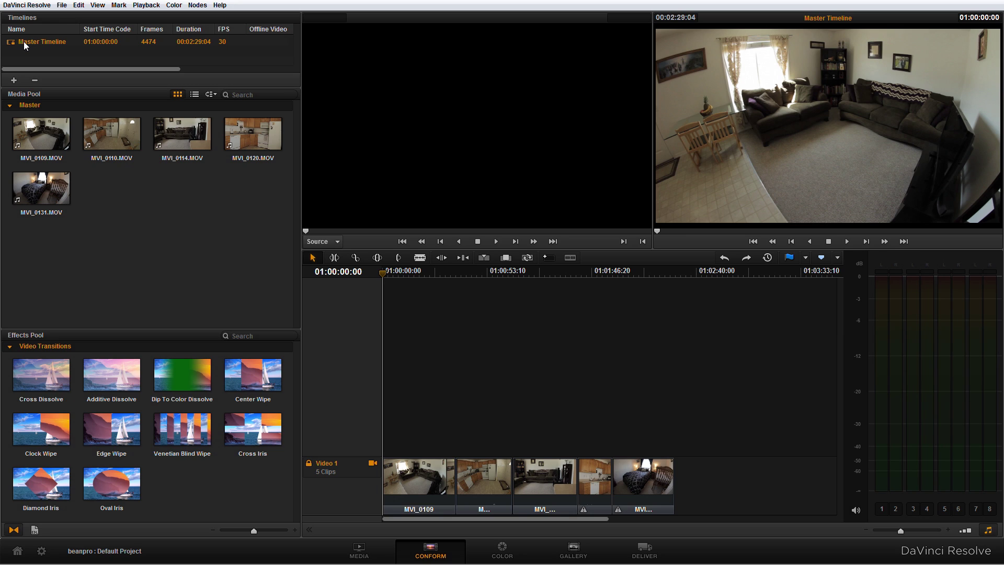
left_click(14, 81)
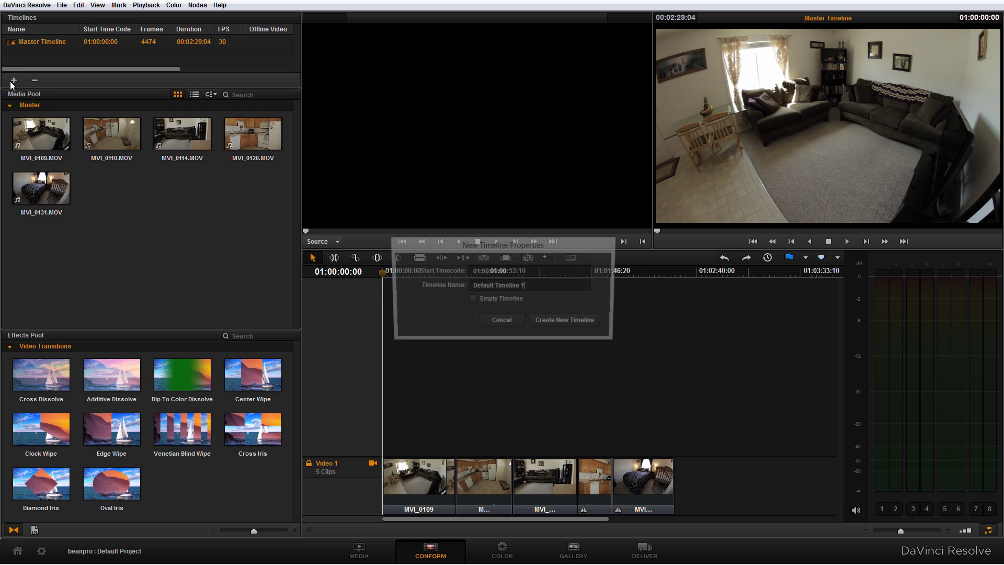
key("ctrl+shift+Left")
key("ctrl+shift+Left")
key("ctrl+shift+Left")
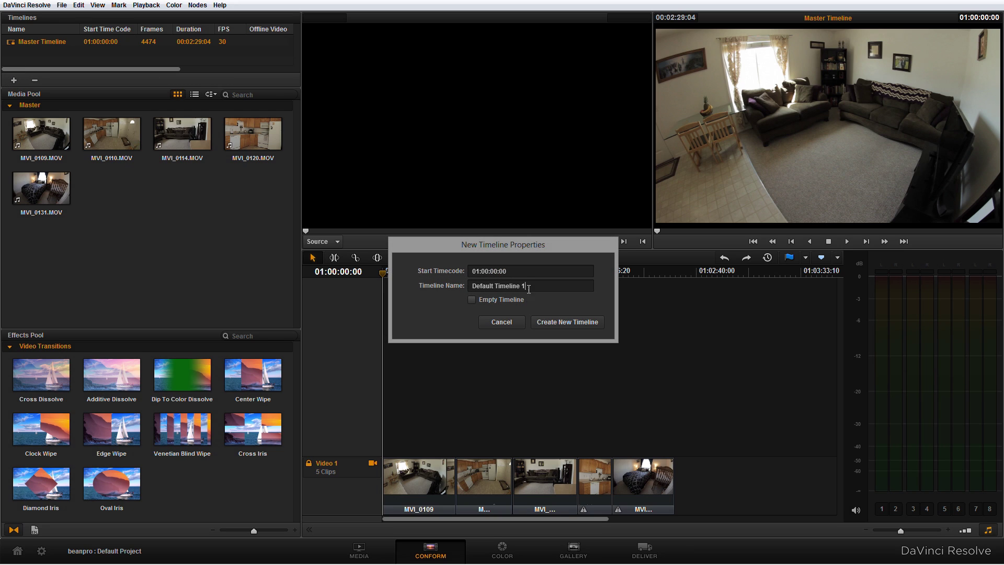
type("Sequence House")
left_click(596, 322)
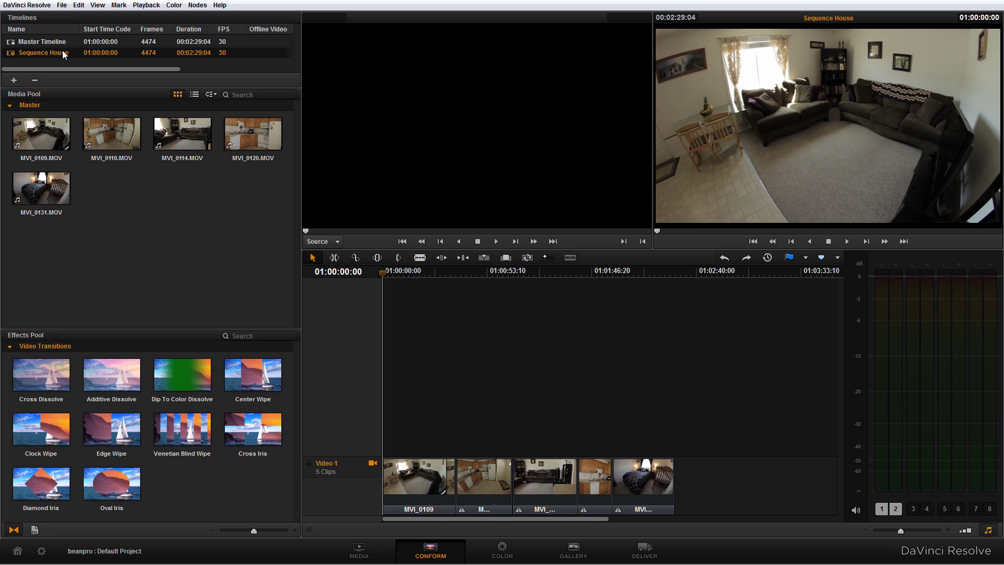
- Rearrange the Video 1 clips so kitchen and bedroom precede the living-room clip at the end
left_click_drag(540, 478, 715, 484)
left_click_drag(576, 478, 528, 476)
left_click_drag(620, 479, 569, 479)
left_click_drag(698, 483, 628, 472)
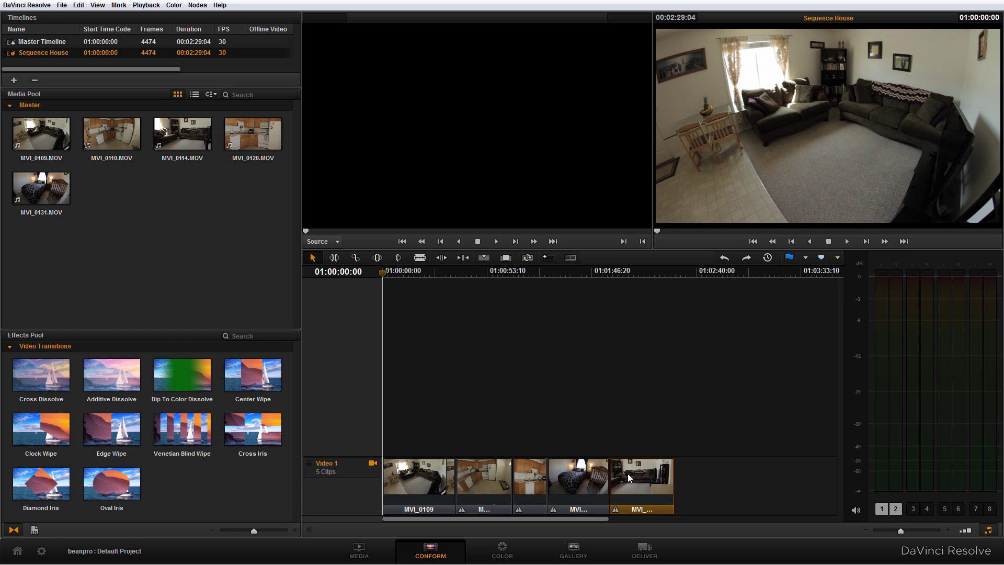
- Toggle the Blade tool back to Selection, select MVI_0120.MOV, and open the Timelines context menu
left_click(417, 258)
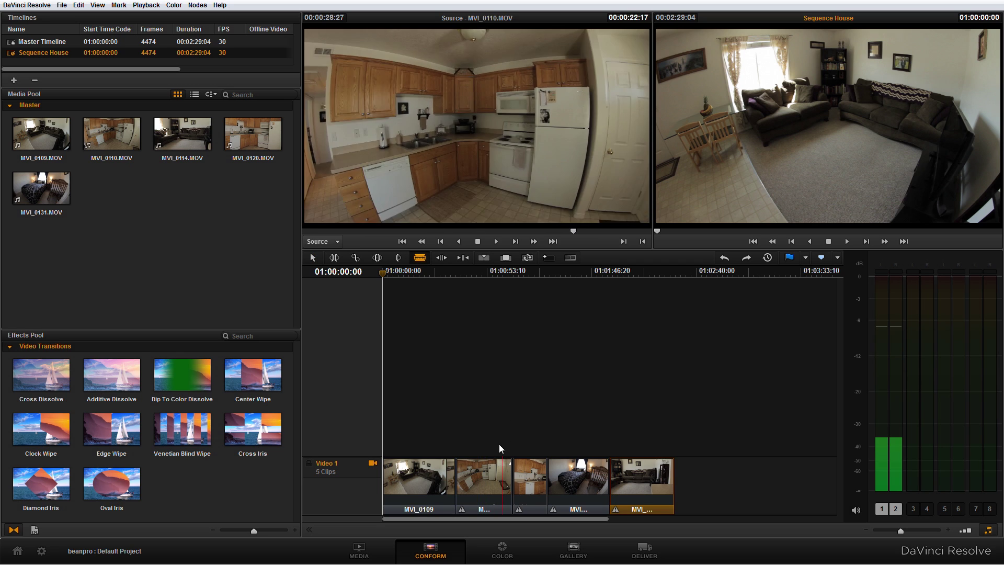
left_click(315, 256)
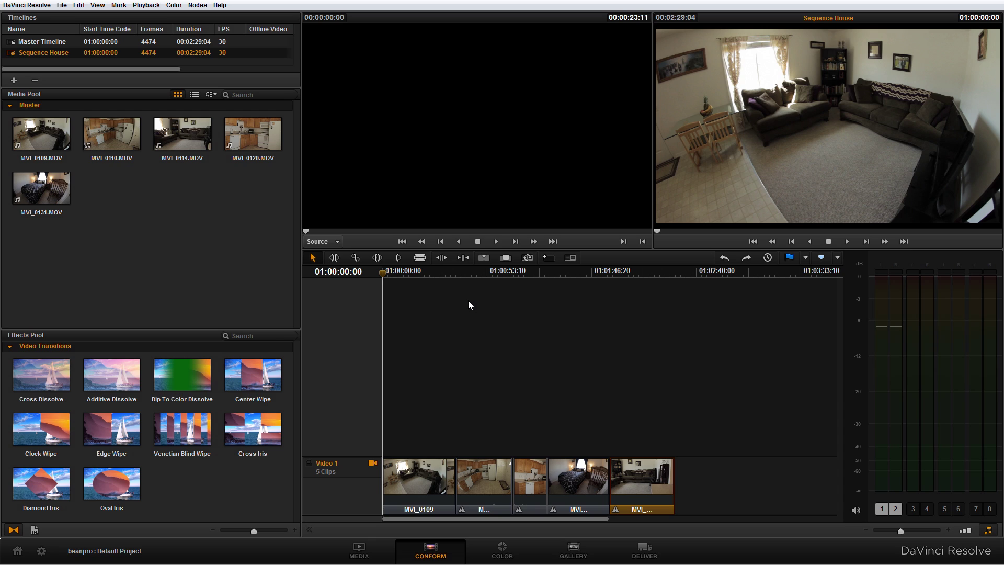
left_click(280, 154)
right_click(83, 61)
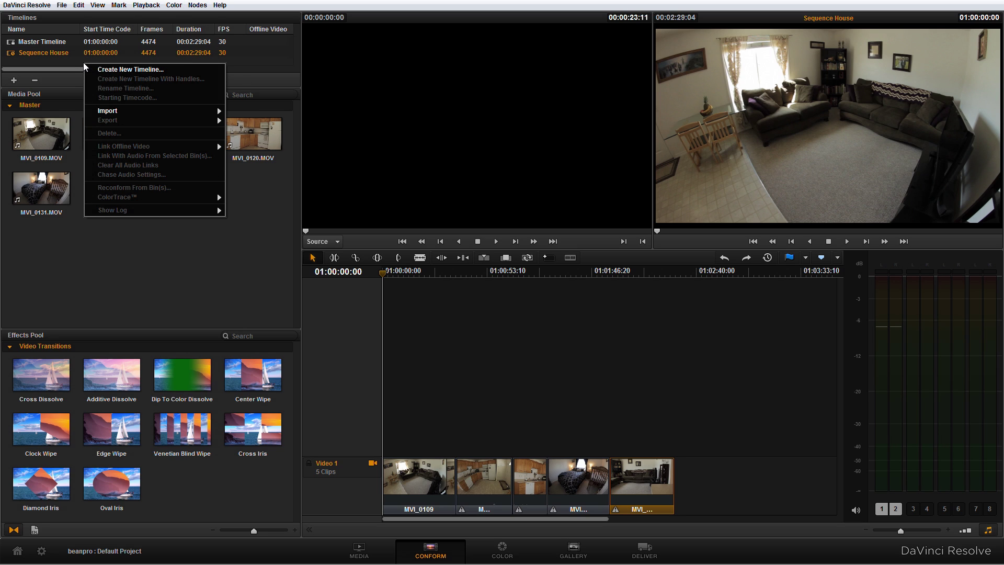
- Start an AAF / EDL / XML import, cancel it, and return to the Media page
mouse_move(131, 112)
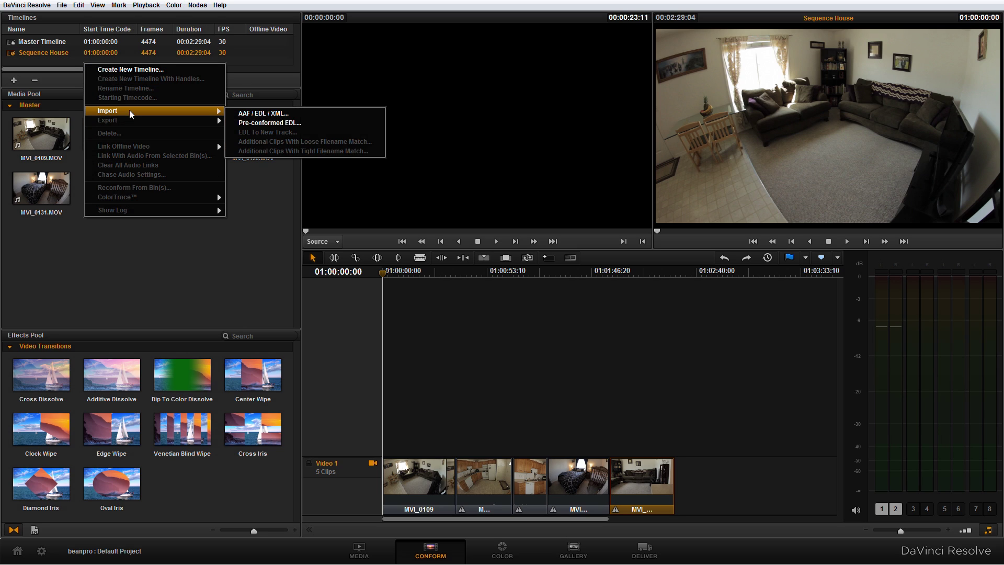
left_click(292, 115)
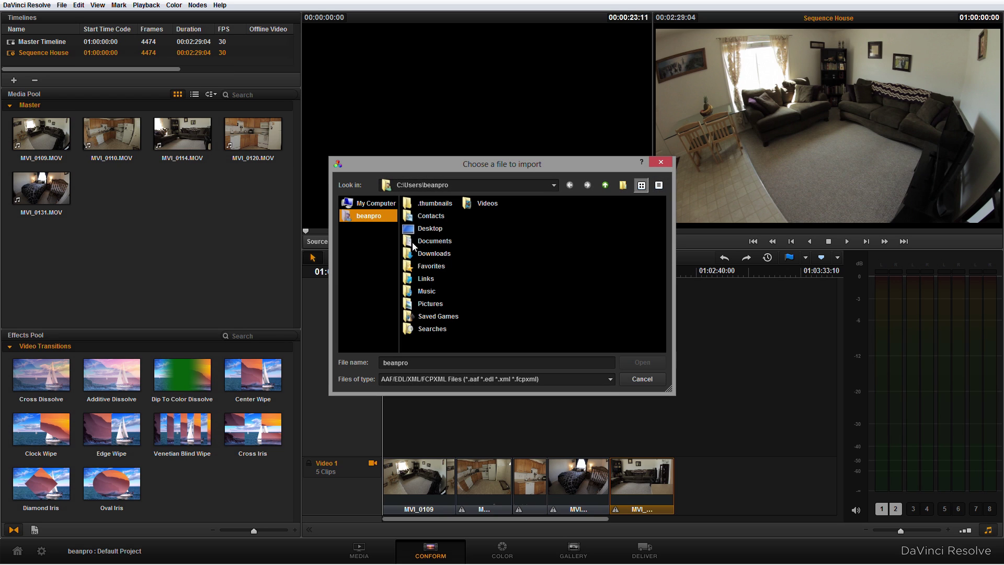
left_click(638, 380)
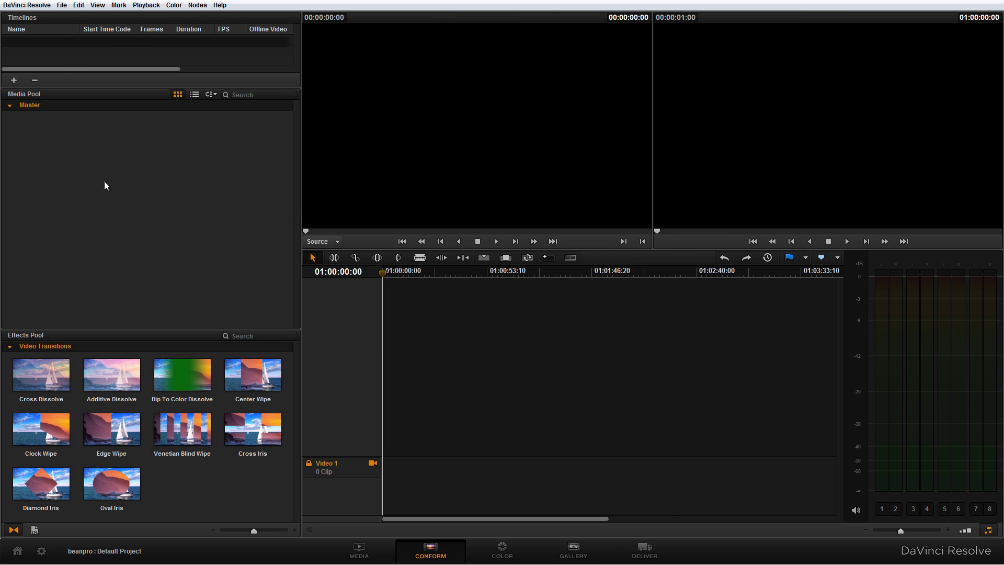
left_click(359, 549)
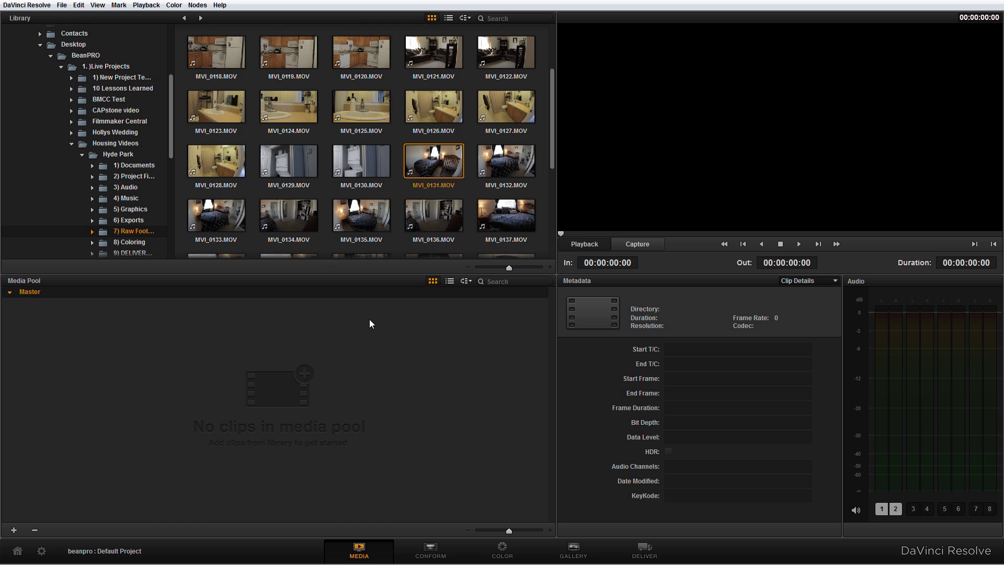
- Open the 9) DELIVER folder and preview the Hyde Park Video Tour - V1.mov clip
left_click_drag(170, 137, 171, 164)
left_click(136, 180)
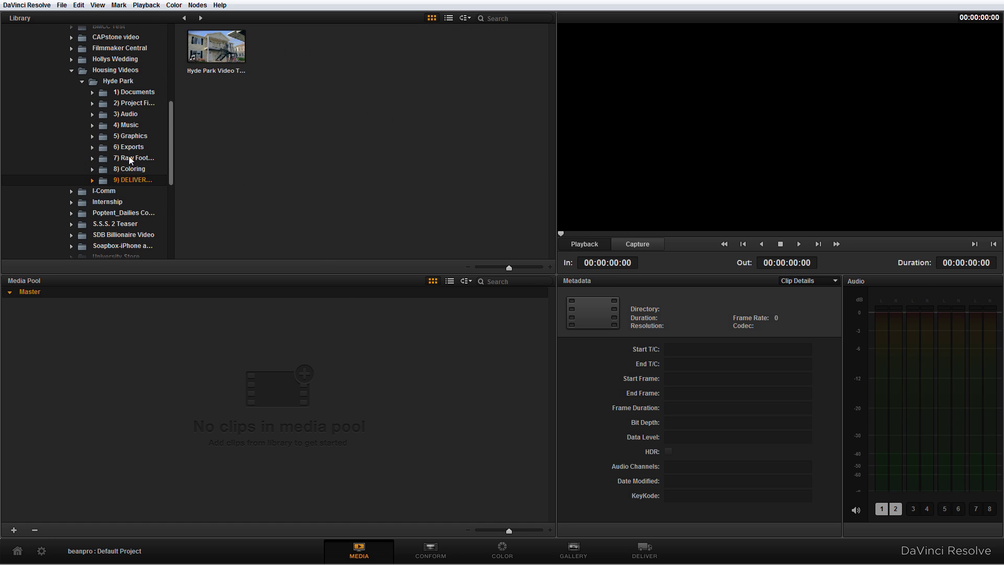
left_click(207, 53)
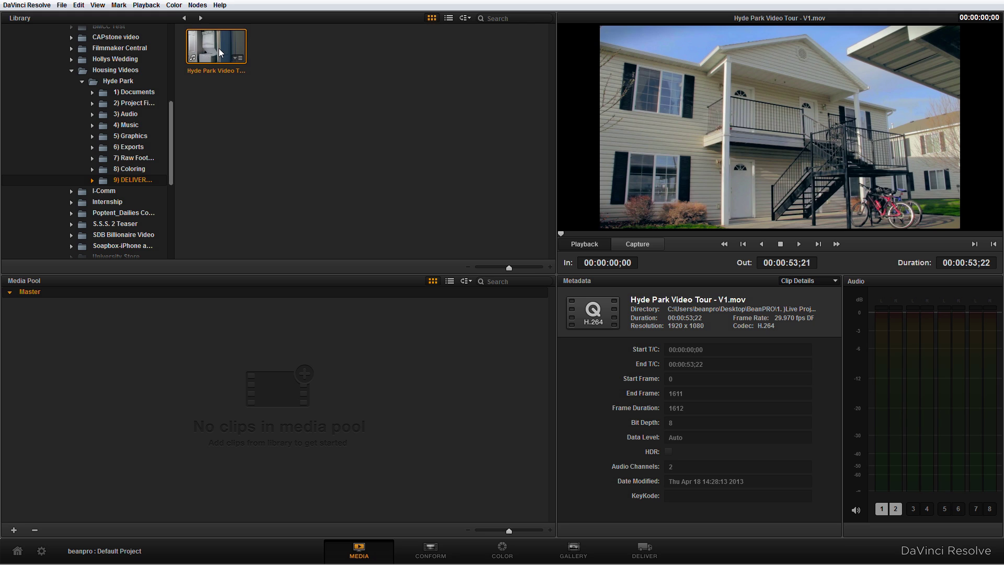
right_click(219, 52)
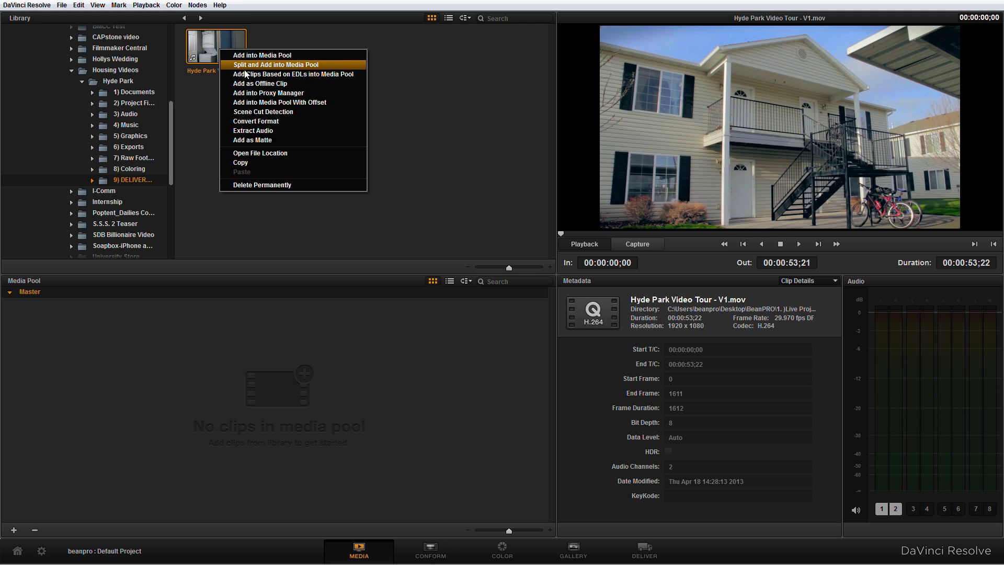
left_click(285, 112)
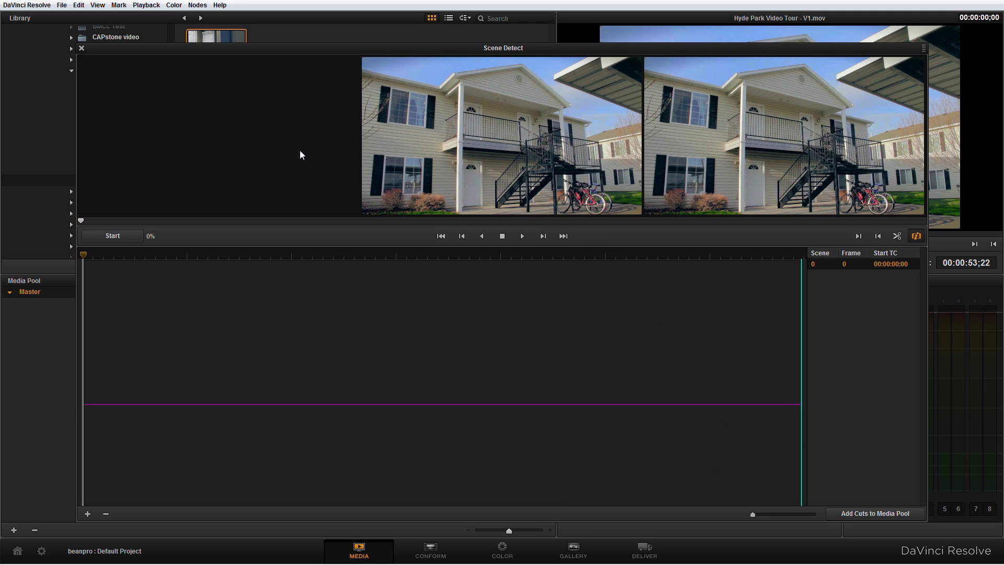
- Run Scene Cut Detection on Hyde Park Video Tour - V1.mov, detecting scenes 0 to 23
left_click(113, 236)
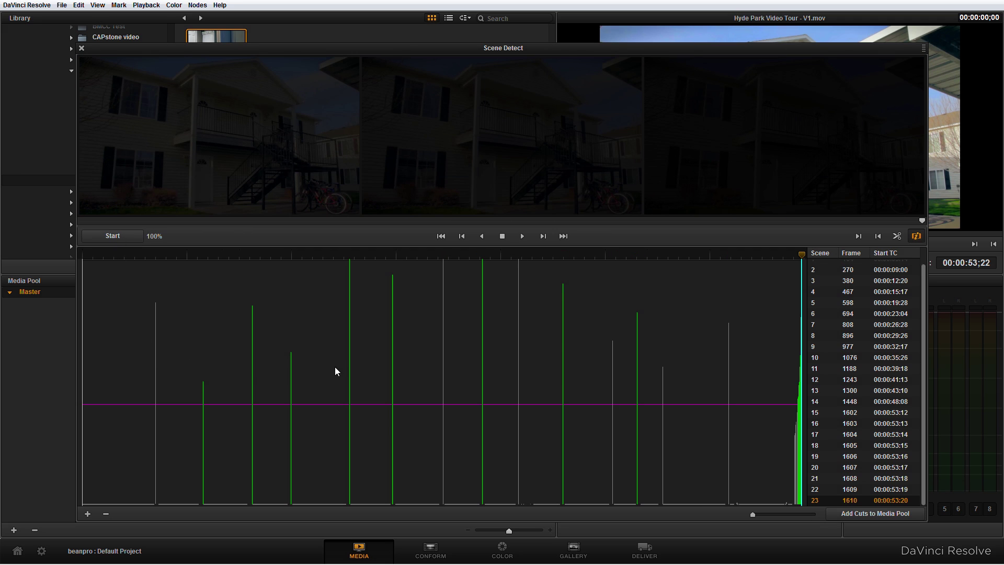
- Preview the early detected cuts, scenes 0 through 6, including frames 270 and 380
scroll(852, 285, "up", 2)
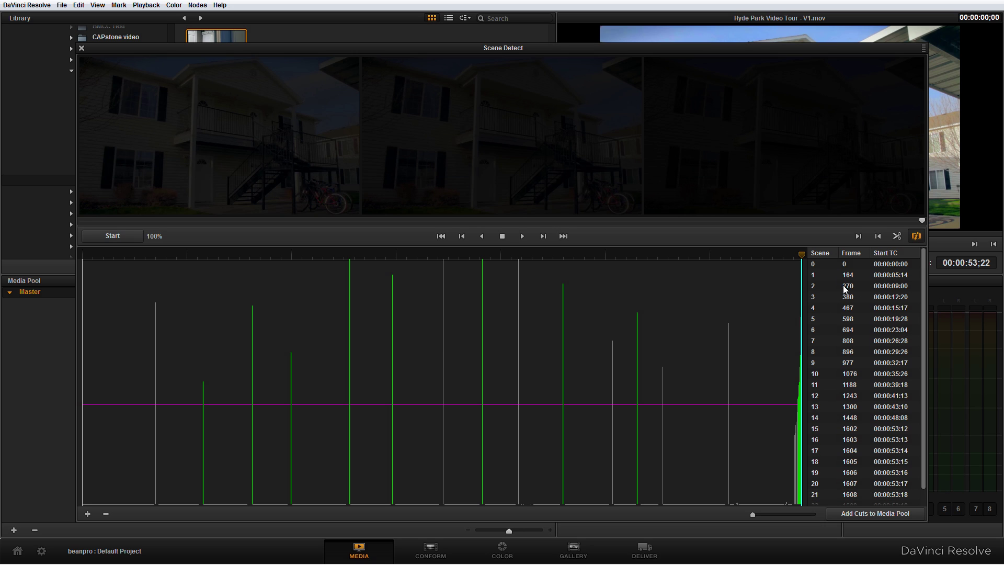
left_click(833, 262)
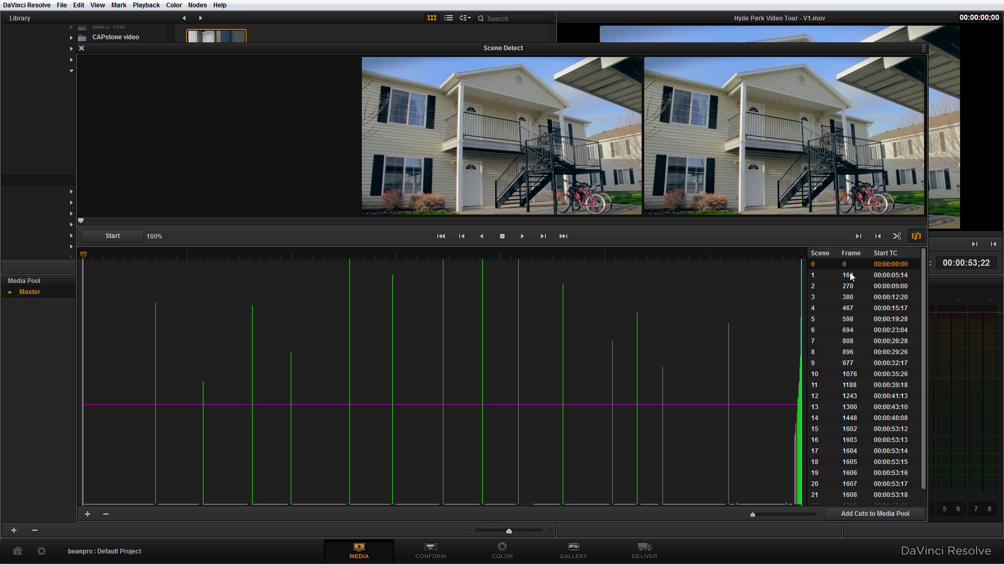
left_click(835, 276)
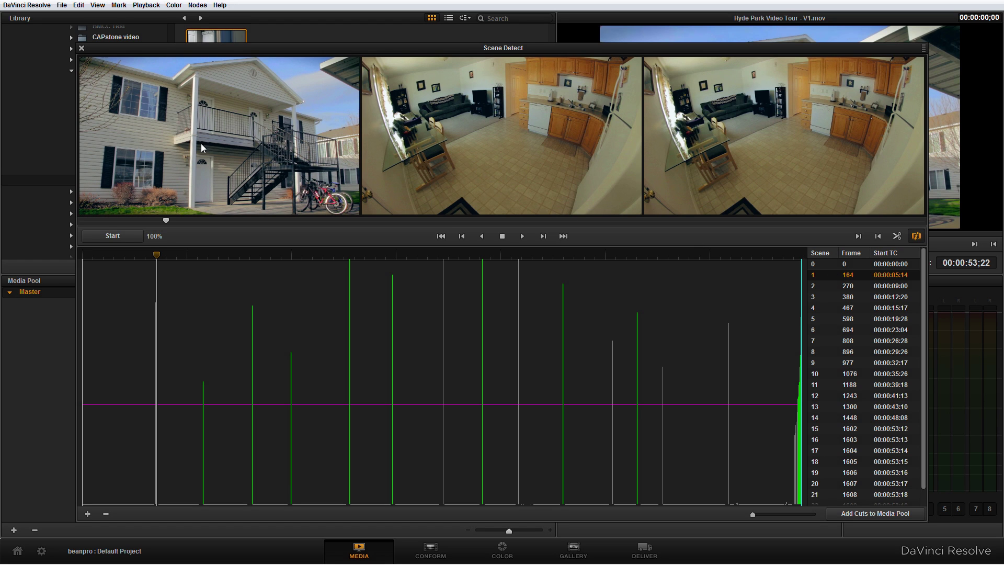
left_click(829, 285)
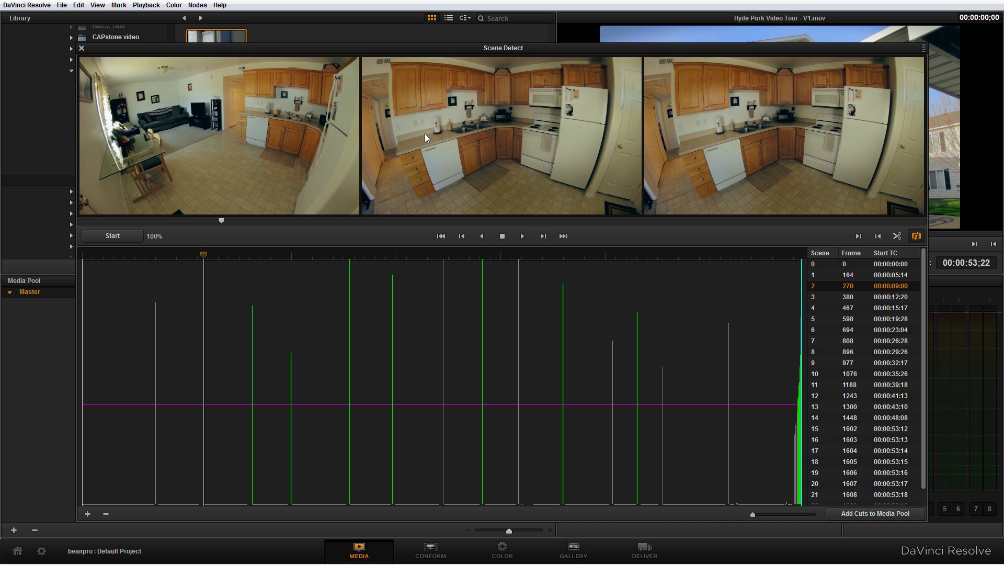
left_click(864, 297)
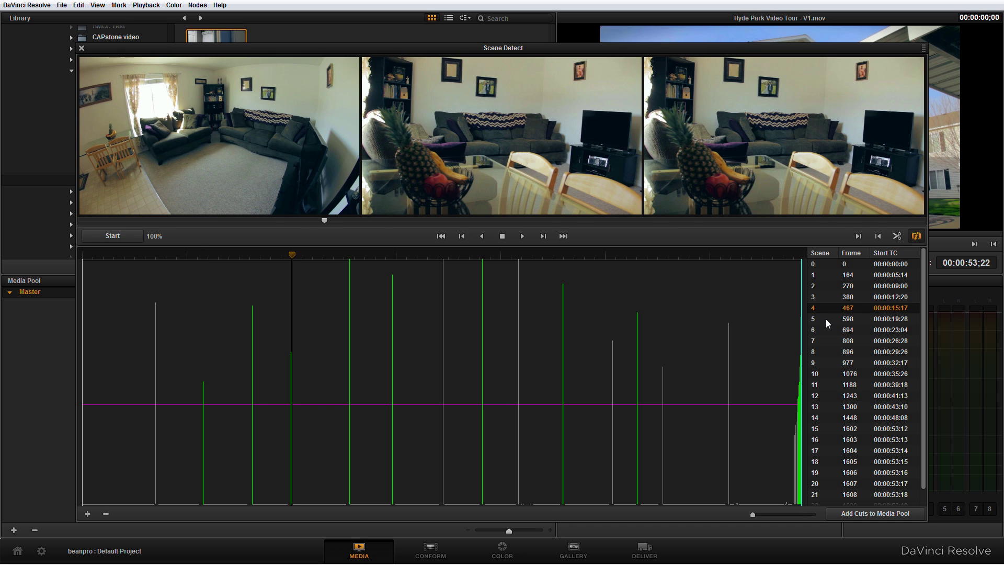
left_click(825, 320)
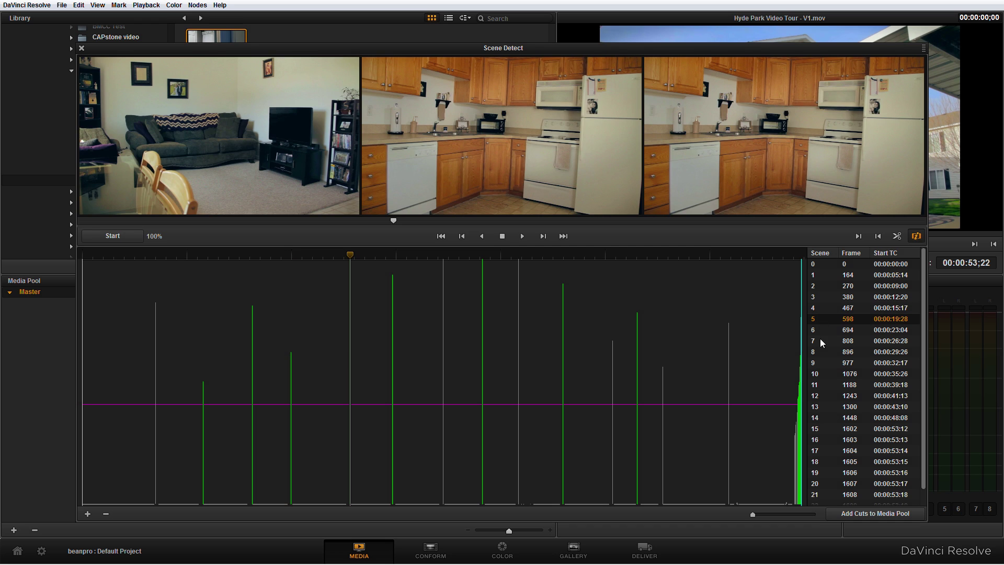
left_click(821, 331)
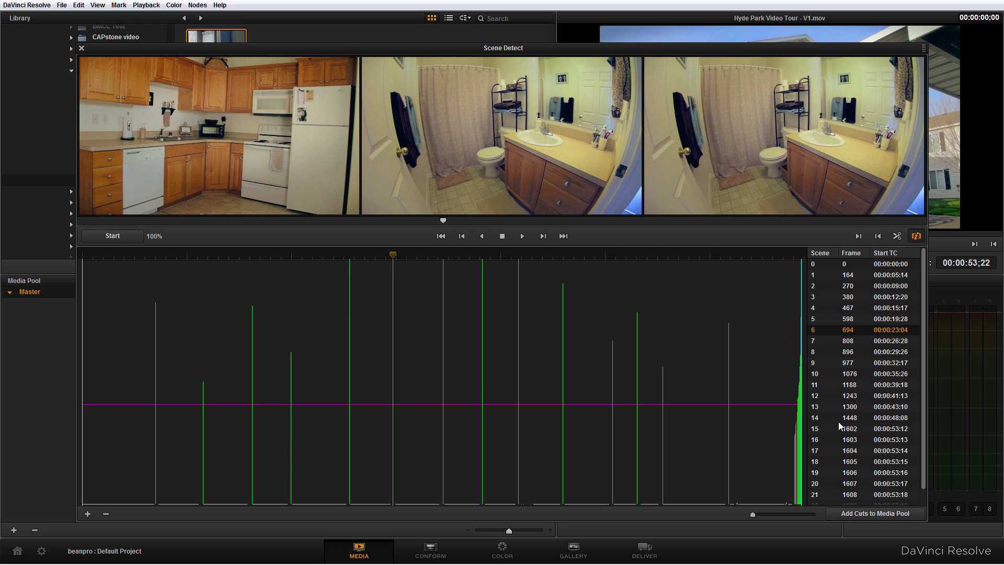
- Preview the late cuts at scenes 14, 15 (frame 1602) and 18
scroll(837, 429, "down", 1)
left_click(827, 442)
left_click(823, 414)
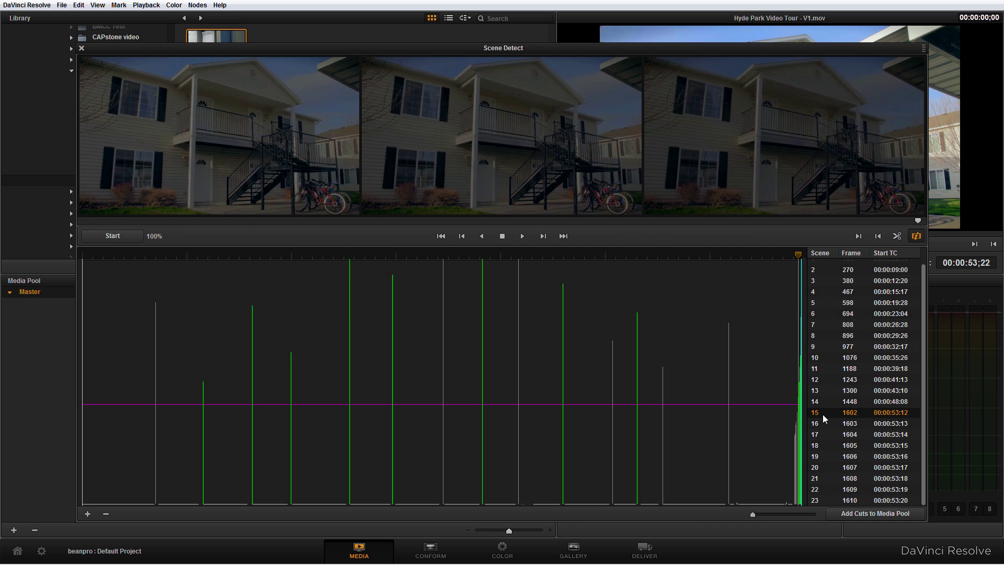
left_click(822, 401)
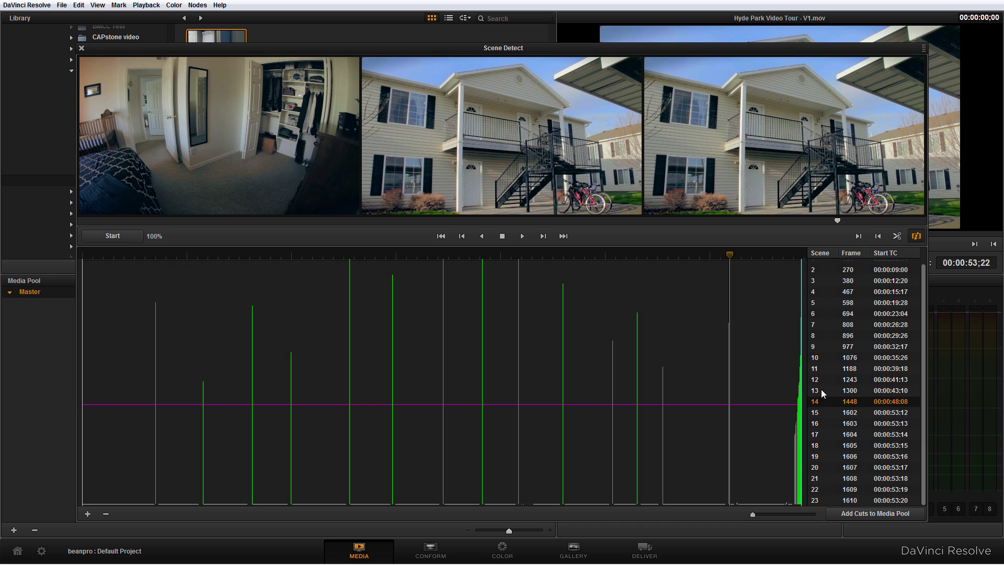
left_click(827, 413)
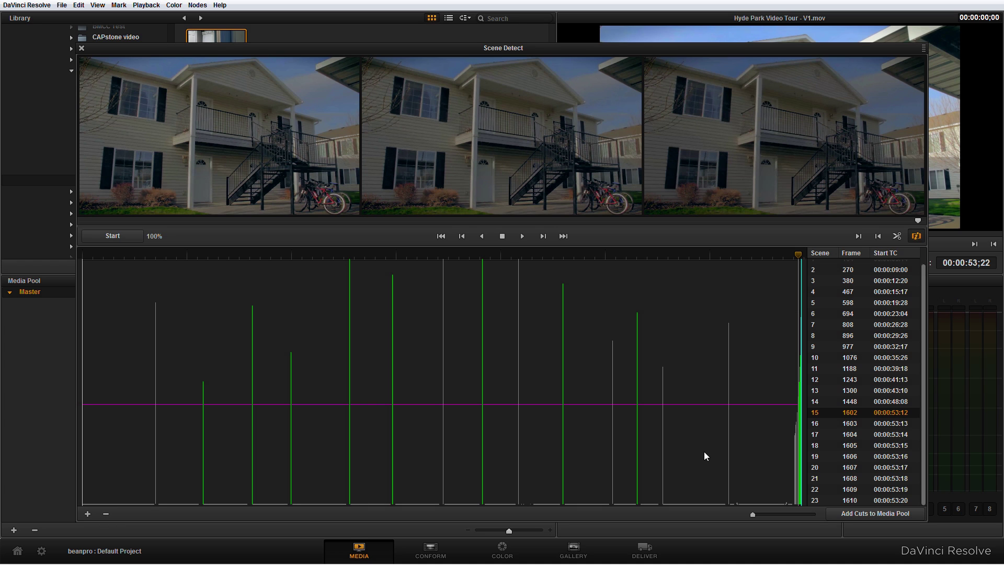
- Delete the nine false cuts from frame 1602 to 1610, leaving scenes 0–14
left_click(108, 515)
left_click(106, 514)
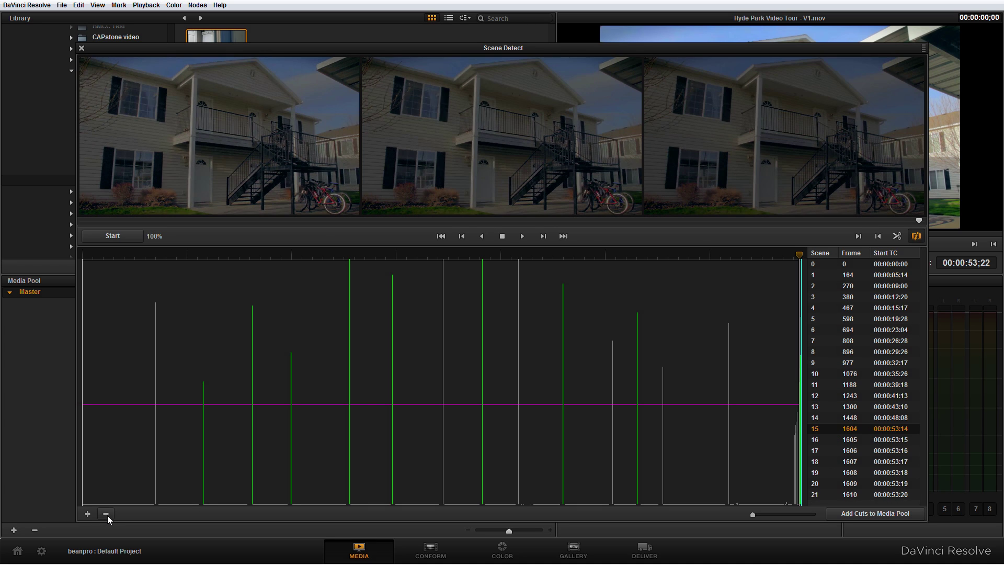
left_click(106, 514)
left_click(106, 514)
left_click(106, 515)
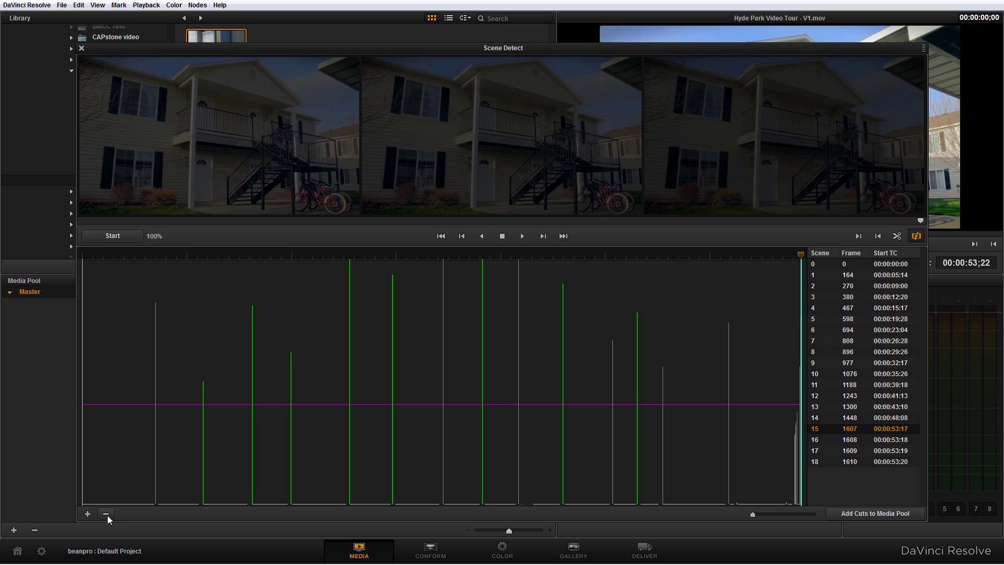
left_click(107, 515)
left_click(107, 514)
left_click(107, 515)
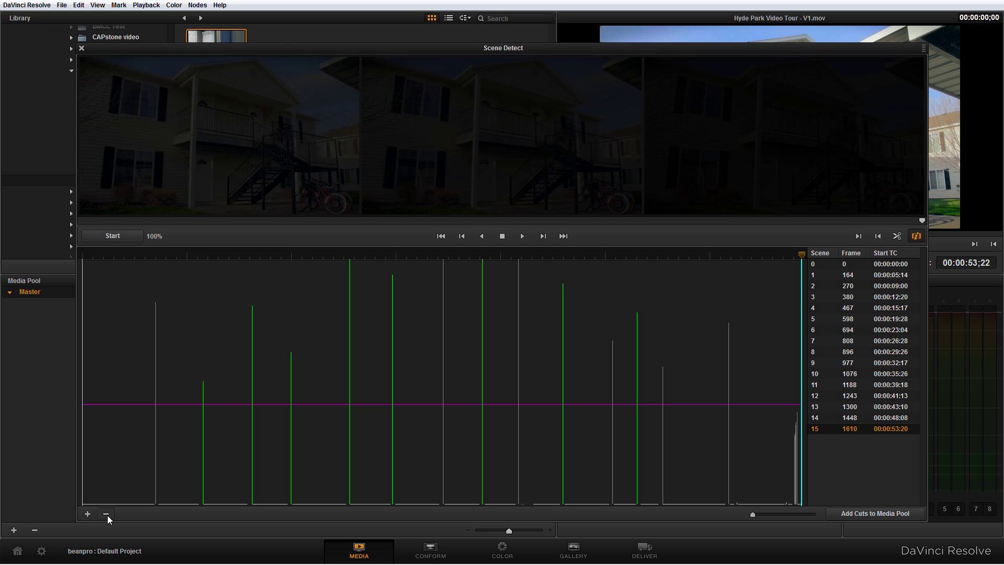
left_click(106, 515)
- Check scenes 13 and 14, then add the scene clips to the Media Pool
left_click(823, 409)
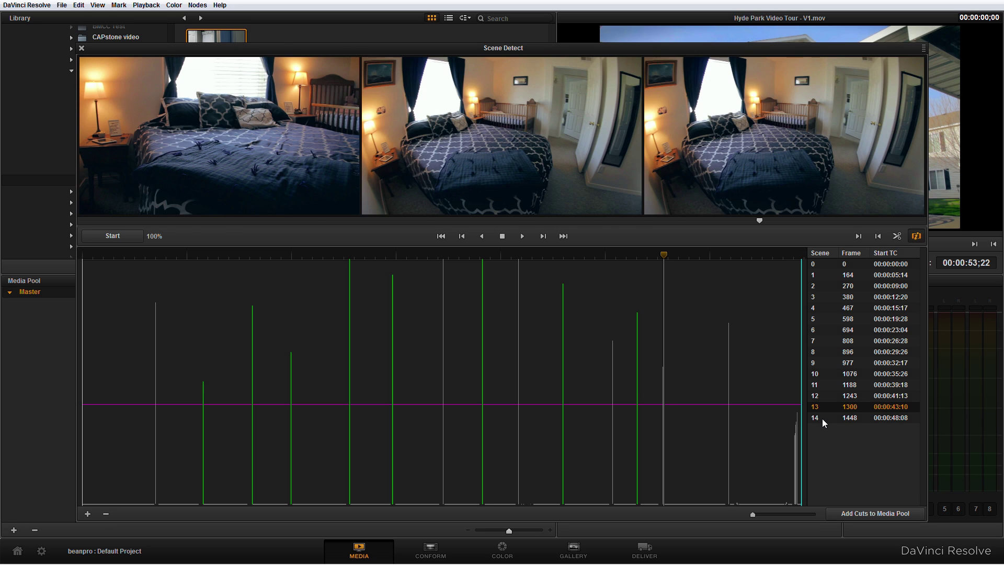
left_click(822, 418)
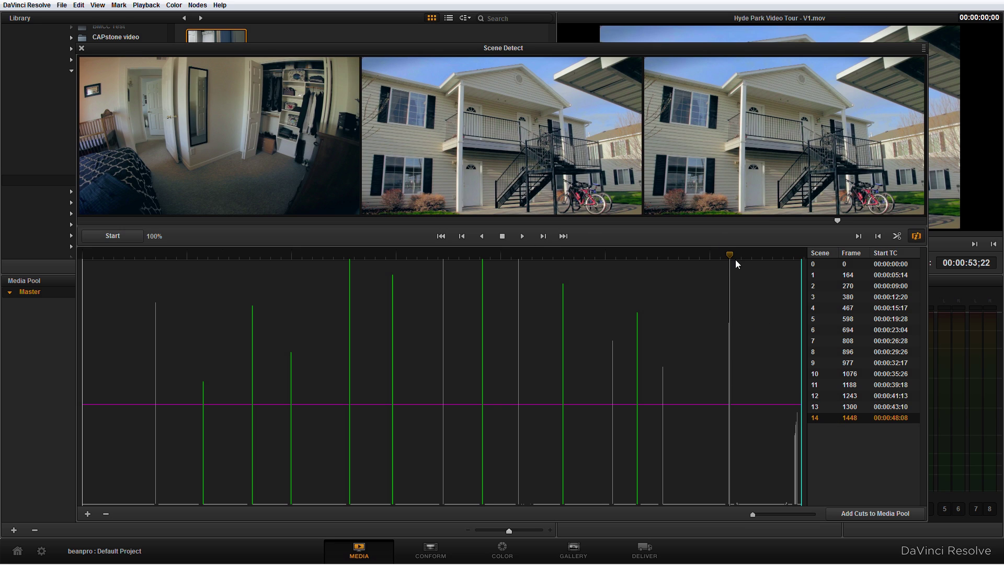
mouse_move(736, 259)
left_mouse_down()
mouse_move(796, 265)
mouse_move(733, 270)
left_mouse_up()
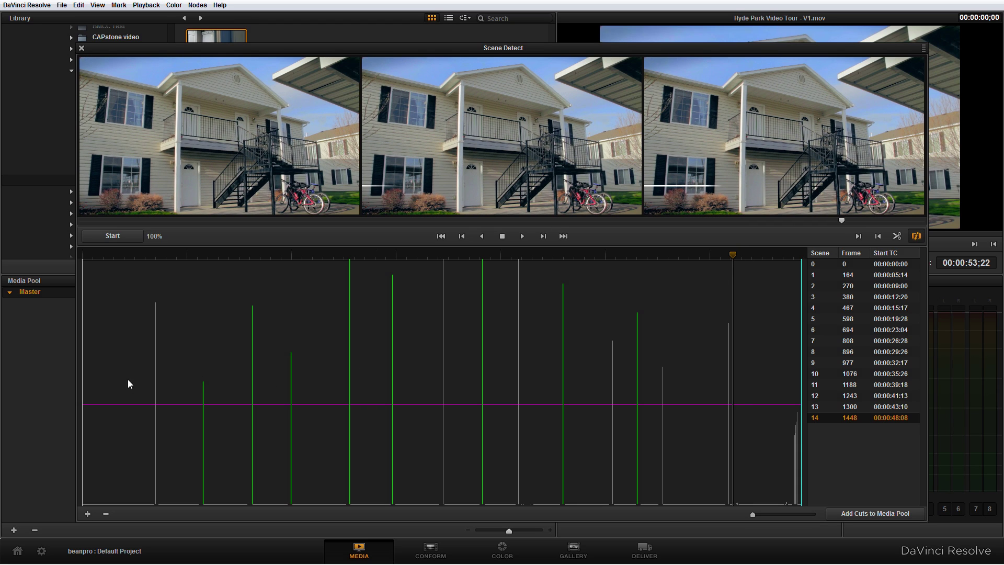
left_click(858, 513)
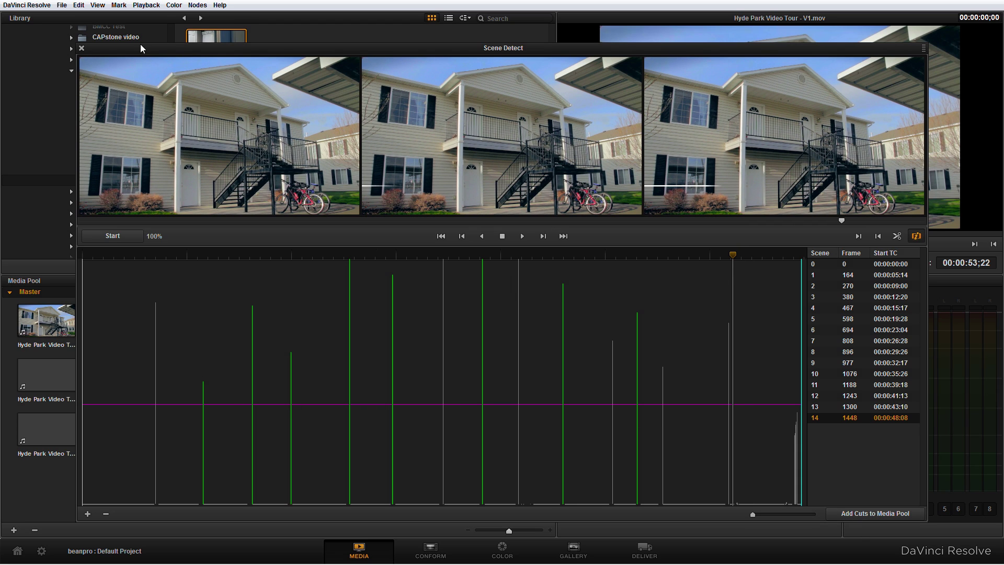
left_click(81, 48)
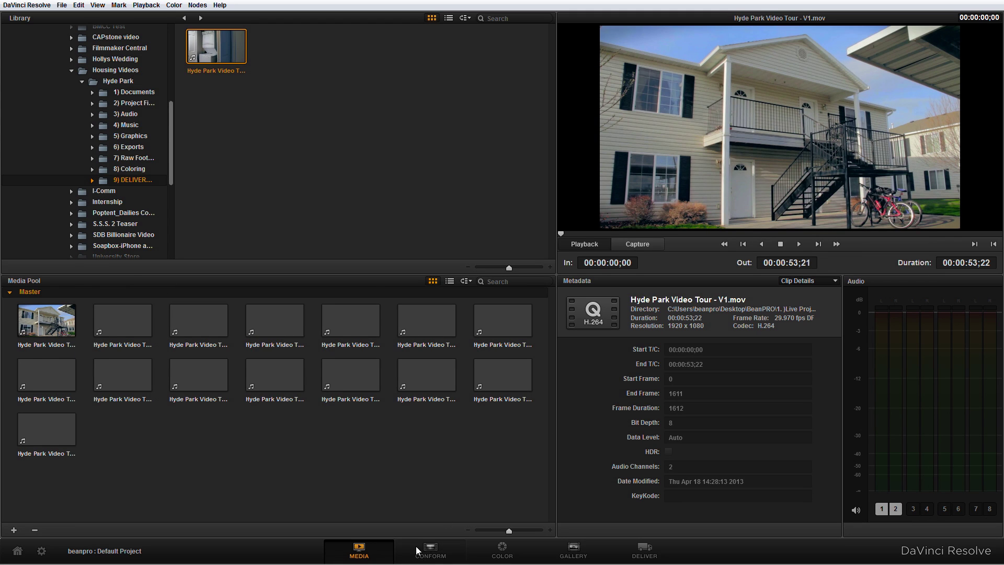
left_click(428, 556)
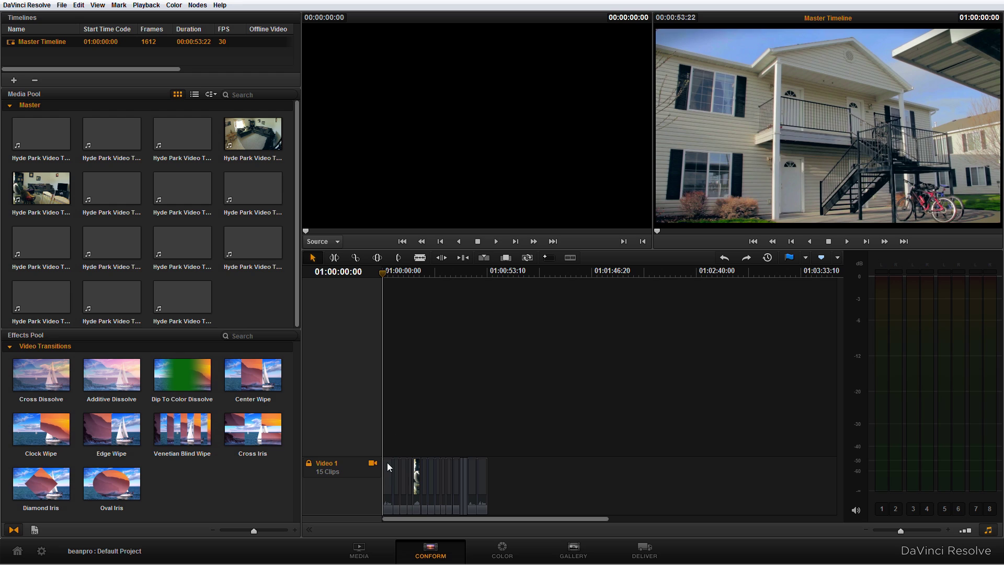
- Create a new timeline named 'Housing Video' from the scene clips
left_click(14, 80)
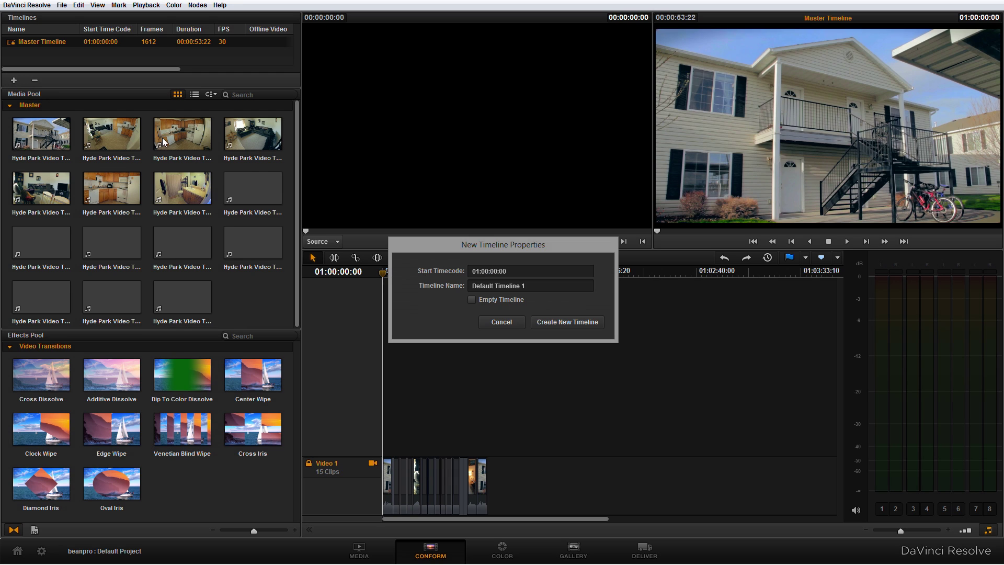
left_click(535, 286)
type("Housing Video")
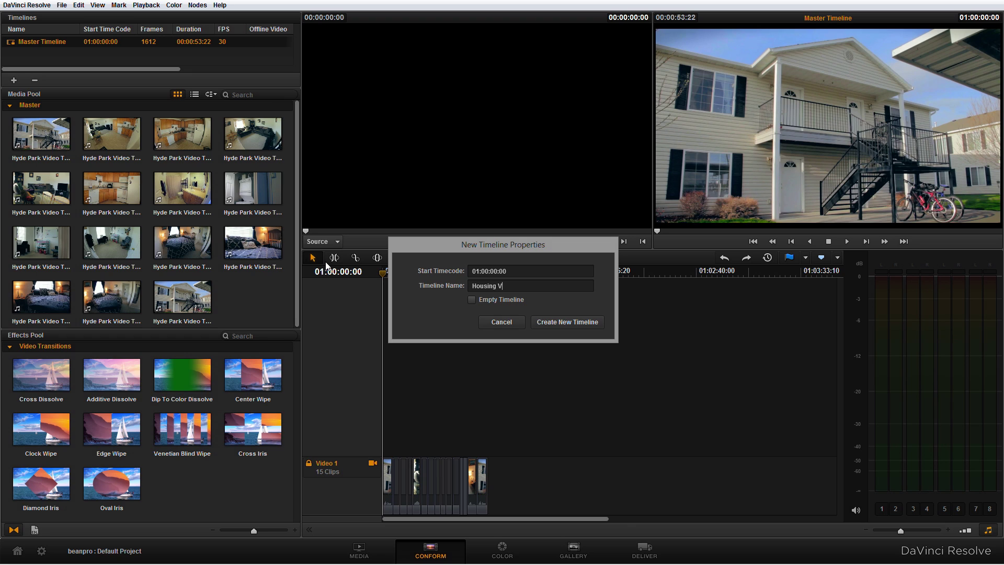
left_click(565, 321)
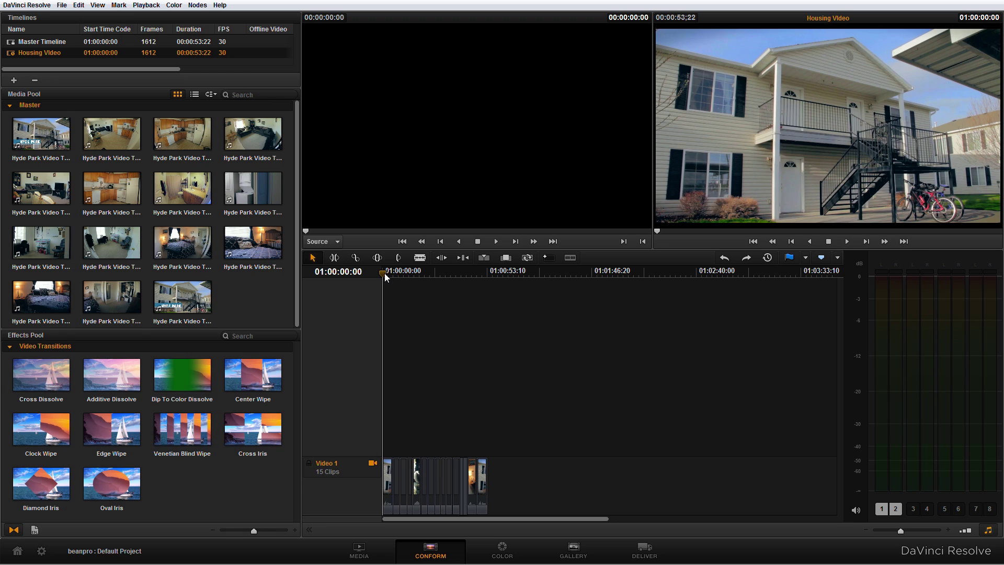
- Scrub the new timeline, then compare the Dailies POPTENT 29fps grades with bypass on the Color page
left_click_drag(386, 274, 413, 276)
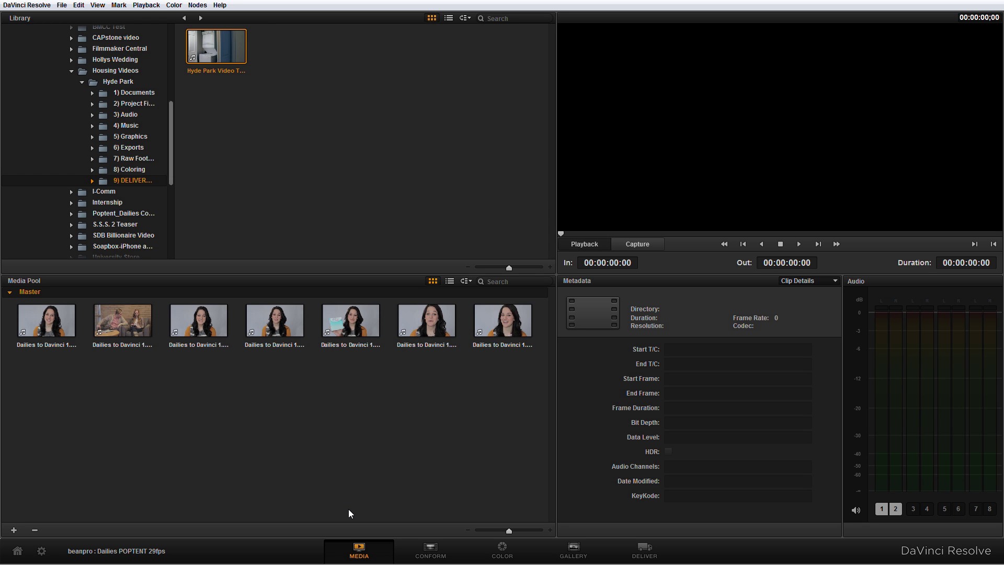
left_click(503, 550)
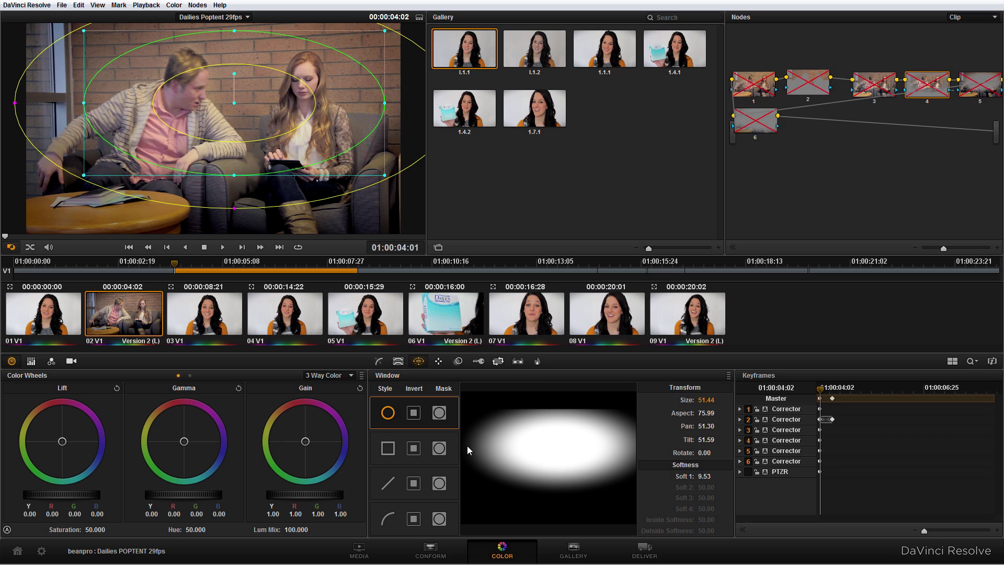
key("ctrl+d")
key("ctrl+d")
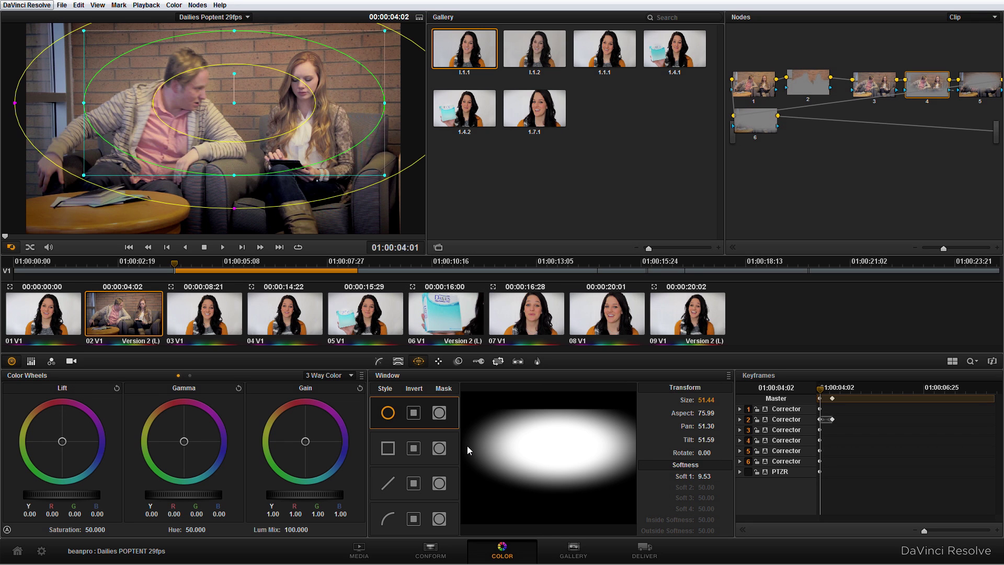
left_click(661, 554)
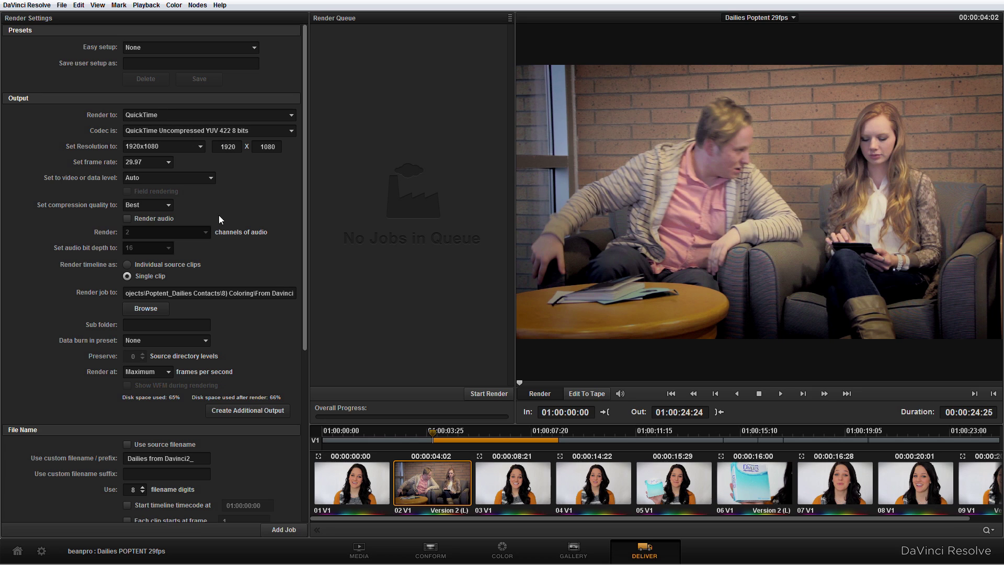
- Review the render settings, keep the existing output folder, and add the render job
scroll(222, 208, "down", 1)
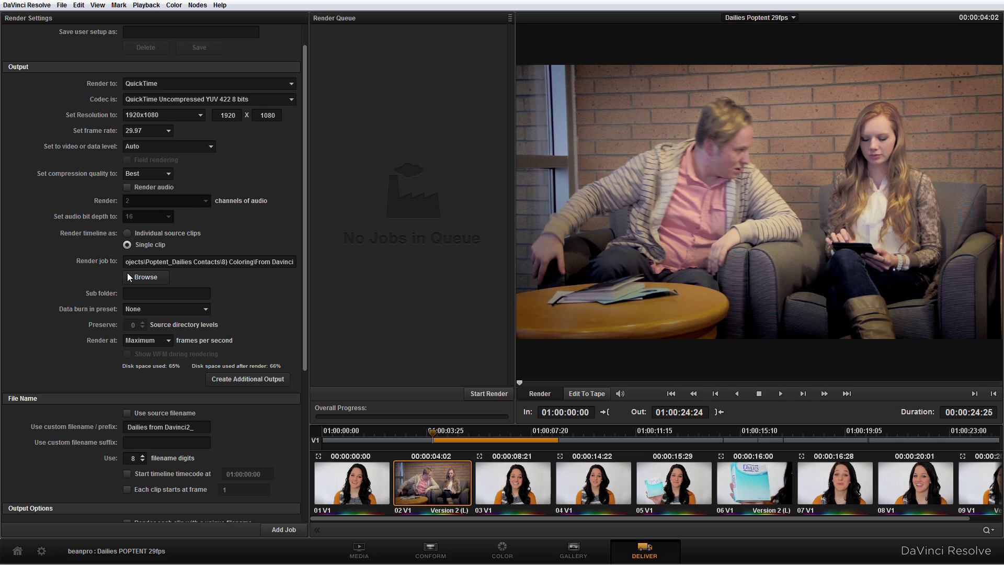
left_click(139, 280)
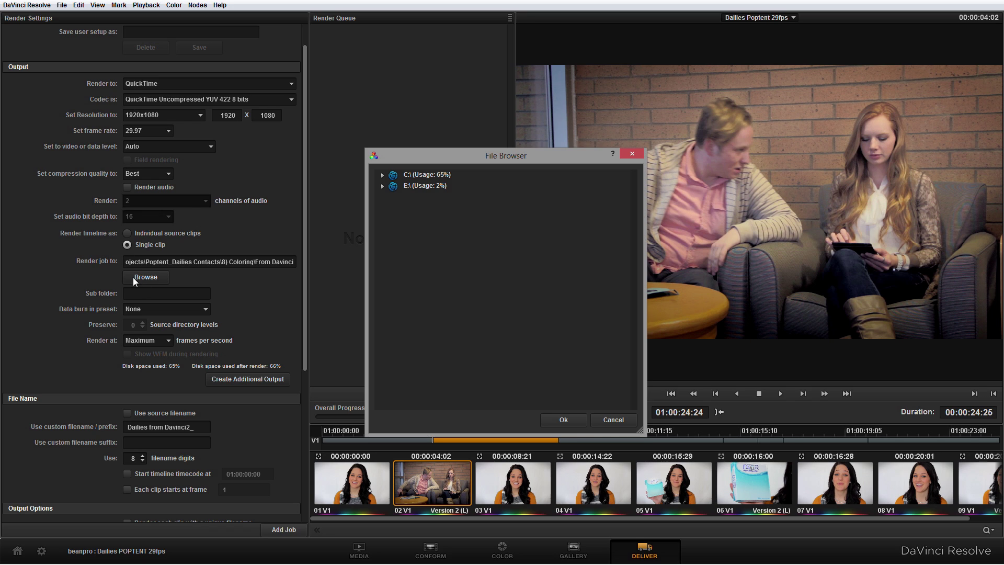
left_click(600, 418)
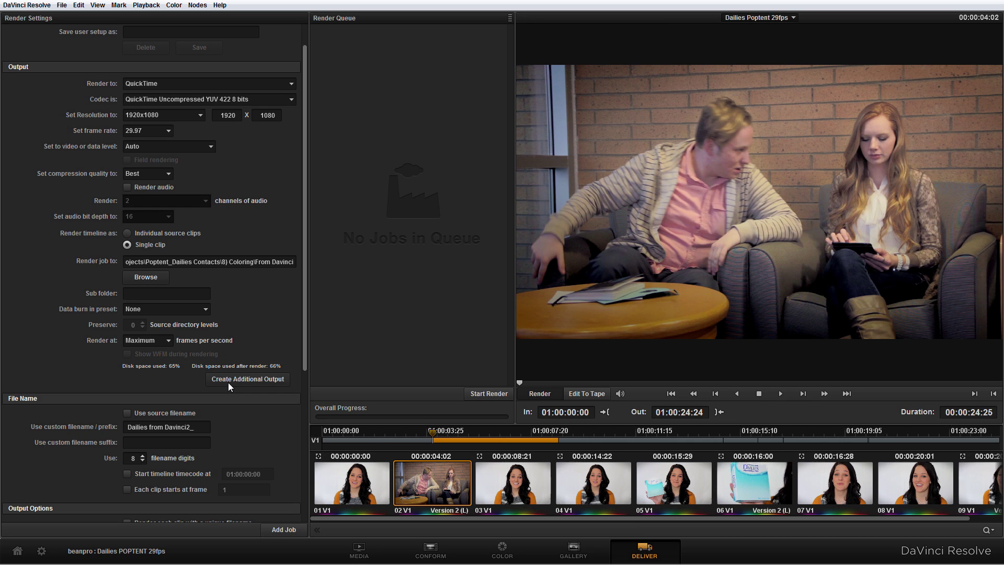
scroll(229, 343, "down", 3)
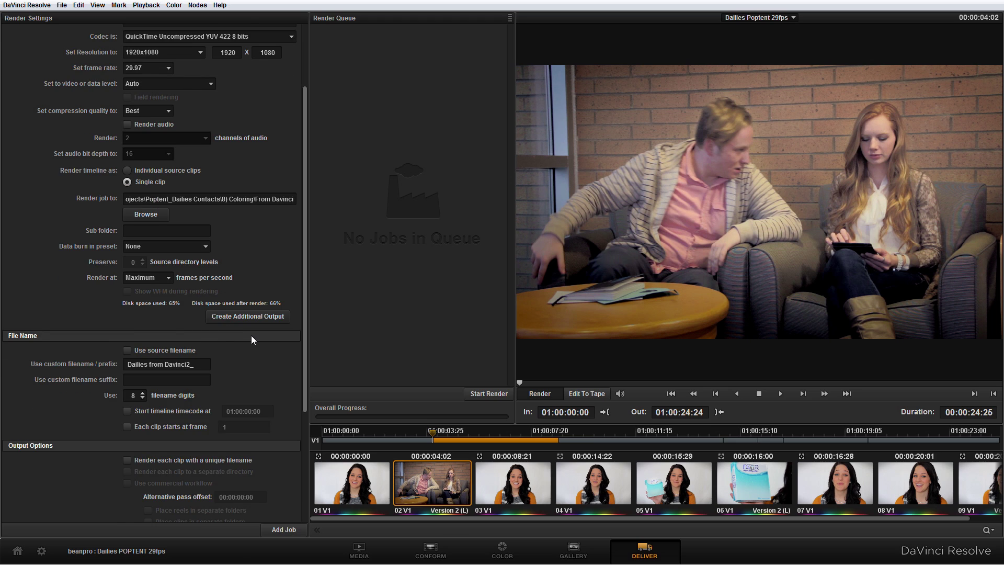
scroll(251, 340, "down", 6)
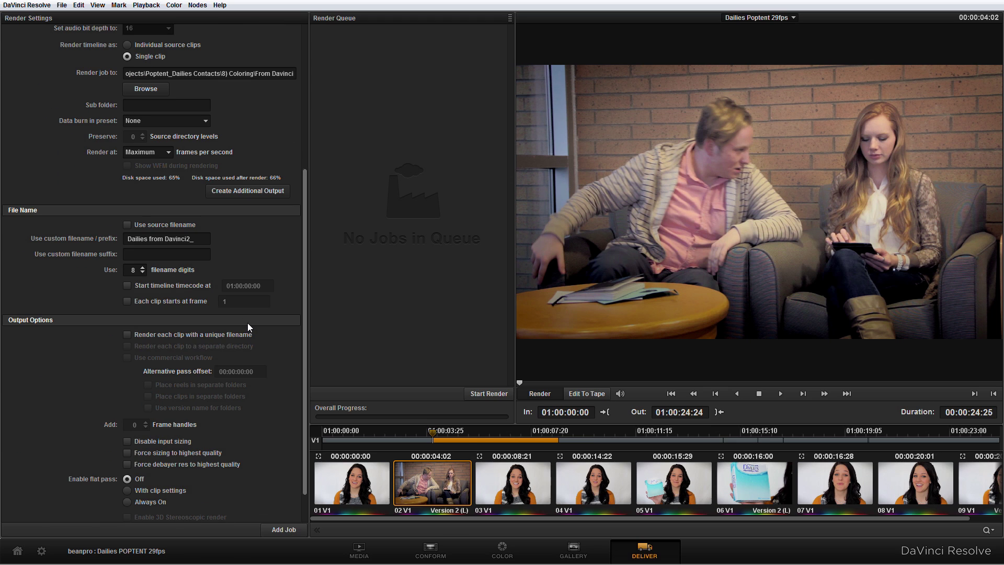
scroll(104, 349, "down", 2)
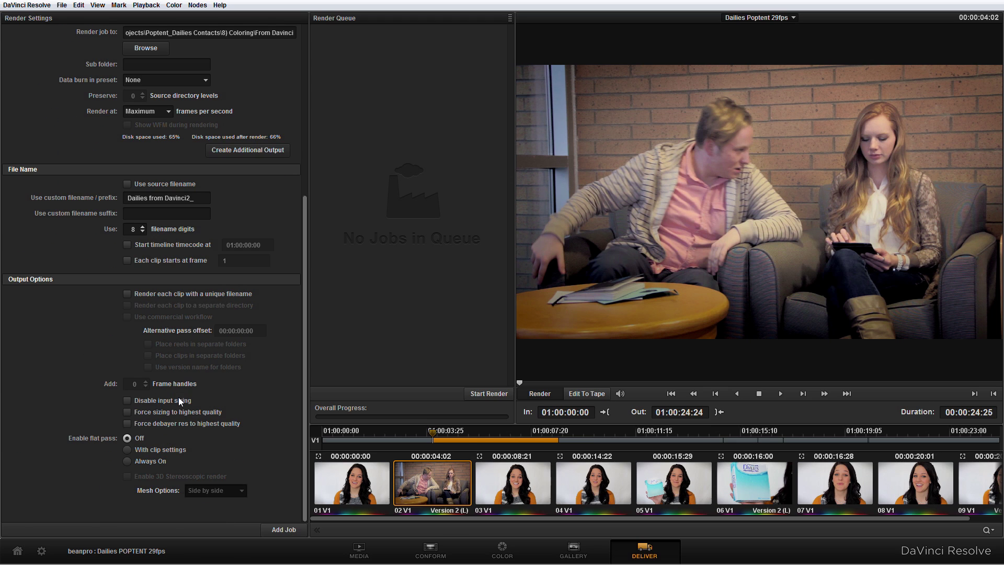
left_click(284, 529)
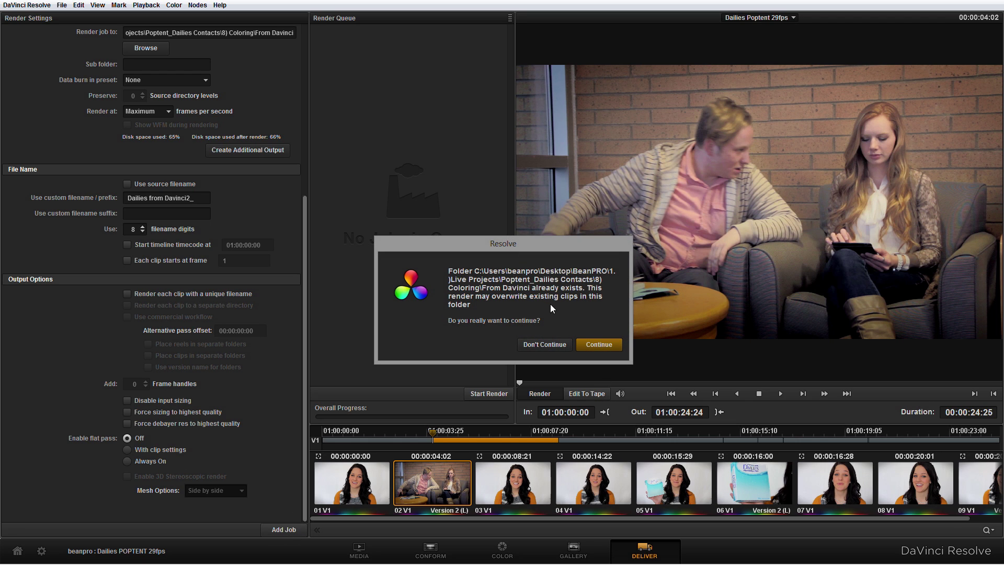
- Accept the overwrite warning to queue the graded timeline as Job 1
left_click(594, 345)
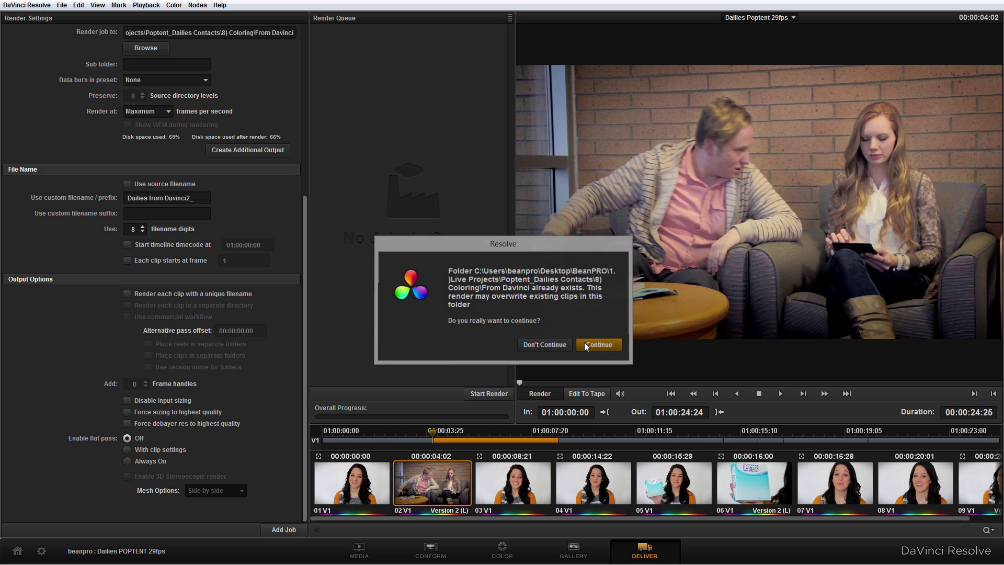